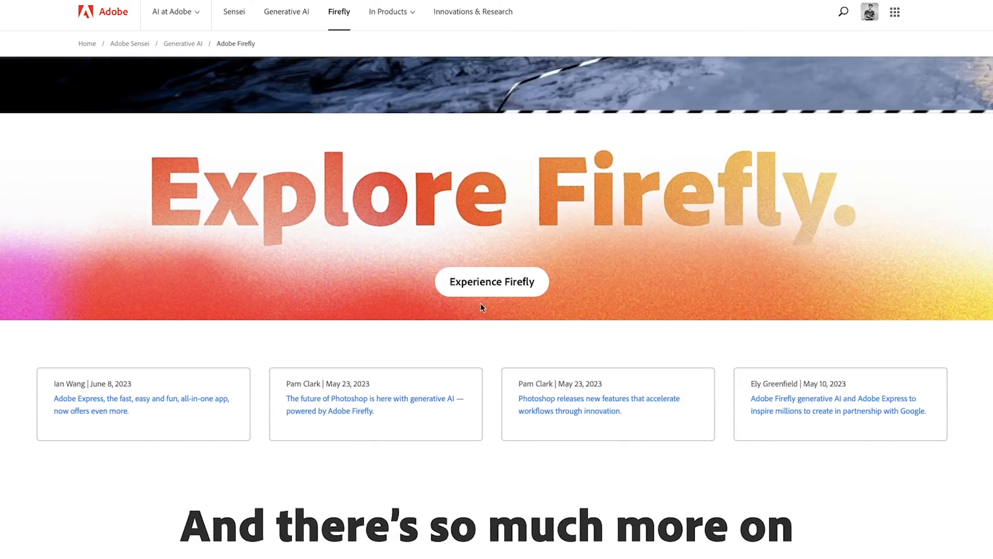
# - Open the Firefly beta site, look over its generative AI tools and open Generative fill
pyautogui.click(492, 287)
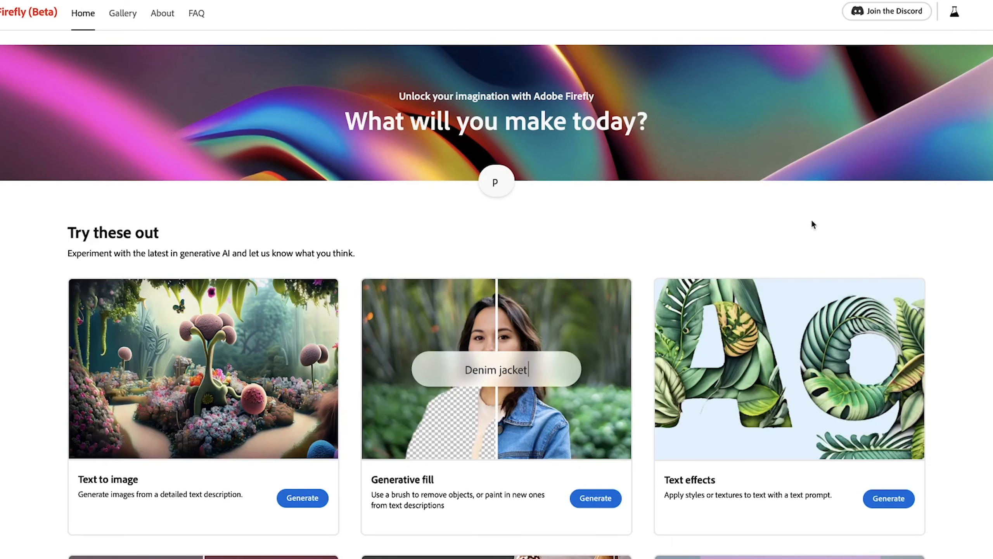
pyautogui.scroll(-3, 813, 224)
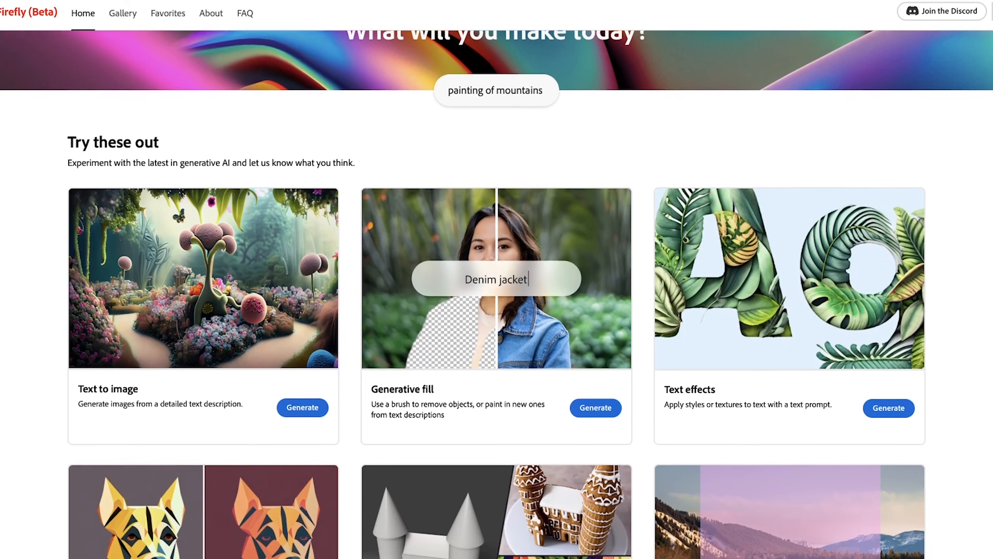
pyautogui.scroll(-8, 496, 293)
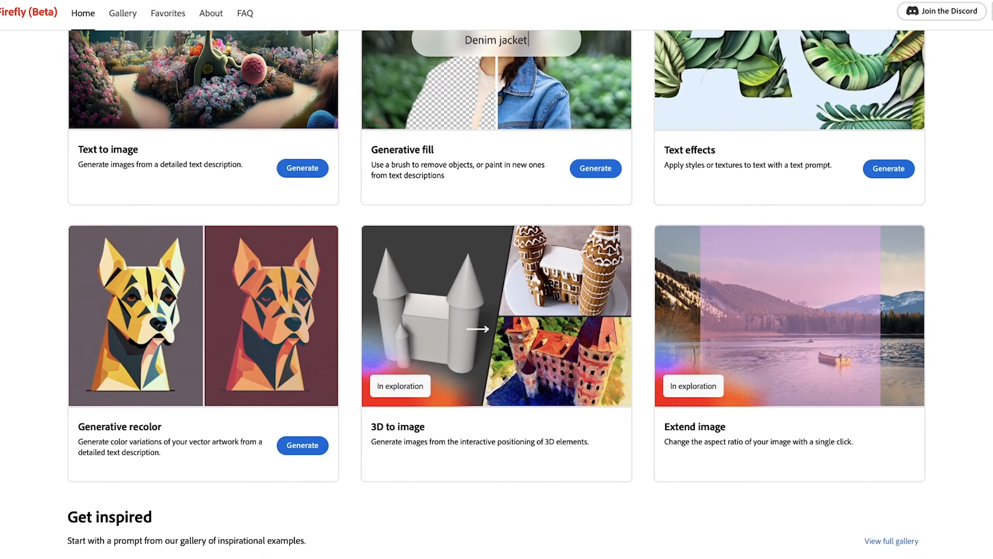
pyautogui.scroll(-20, 496, 293)
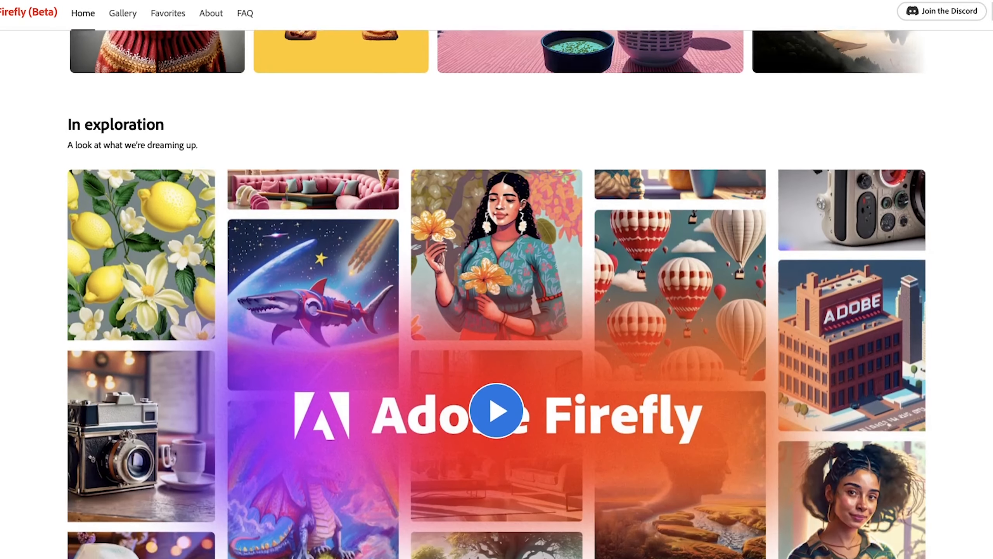
pyautogui.scroll(-2, 497, 293)
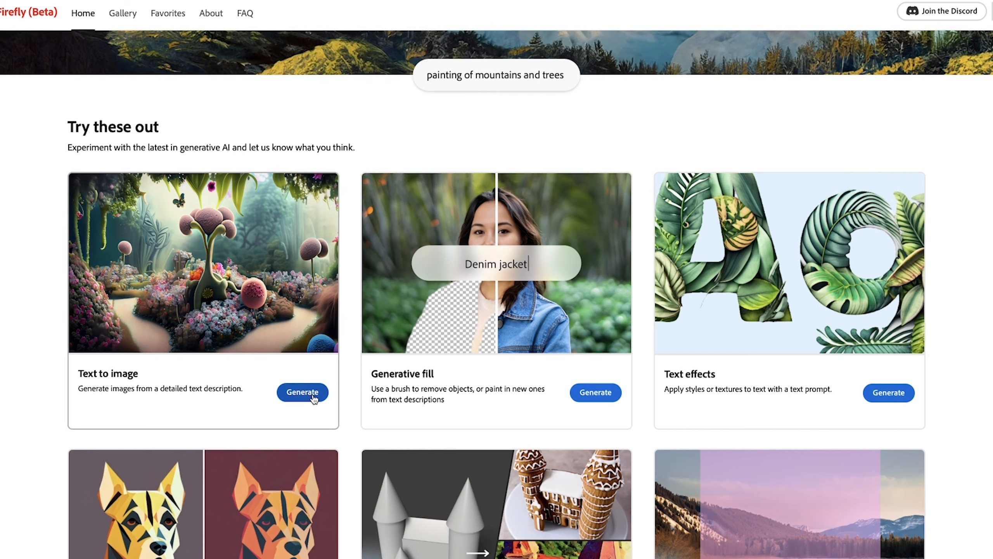
pyautogui.click(302, 392)
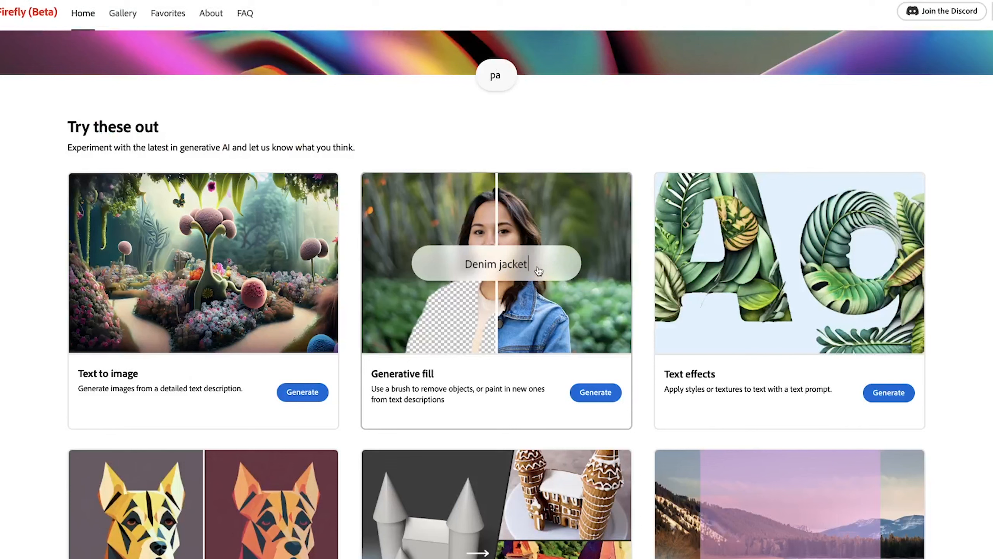
pyautogui.click(592, 394)
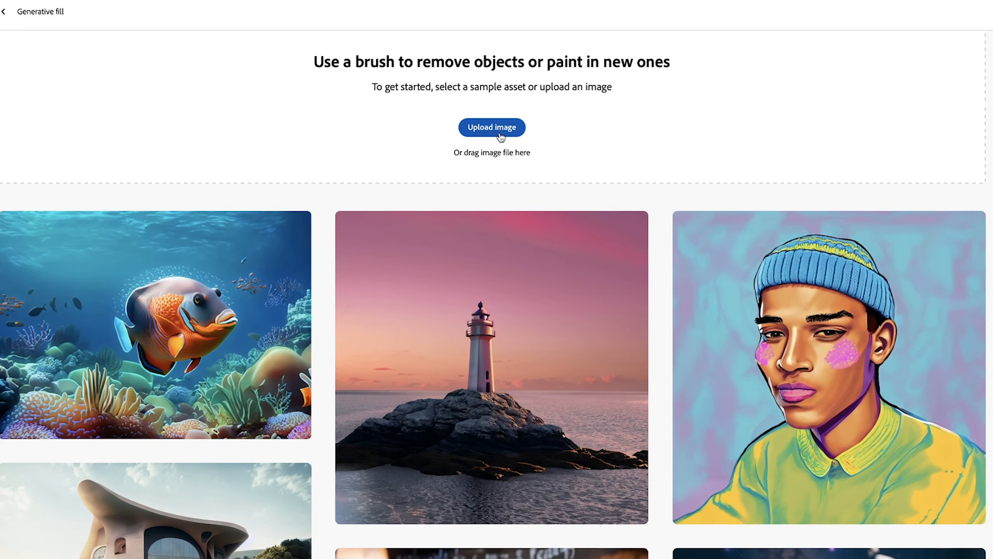
# - In Photoshop, subtract the central Jeep photo from the full-canvas selection, leaving a slight overlap, and run Generative Fill with a blank prompt
pyautogui.moveTo(242, 0)
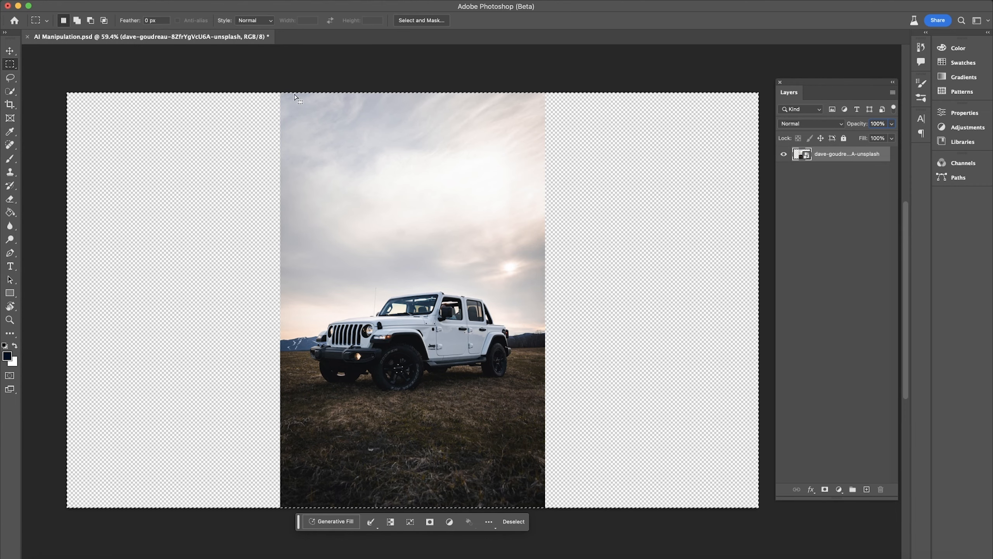
pyautogui.moveTo(289, 93); pyautogui.dragTo(539, 523)
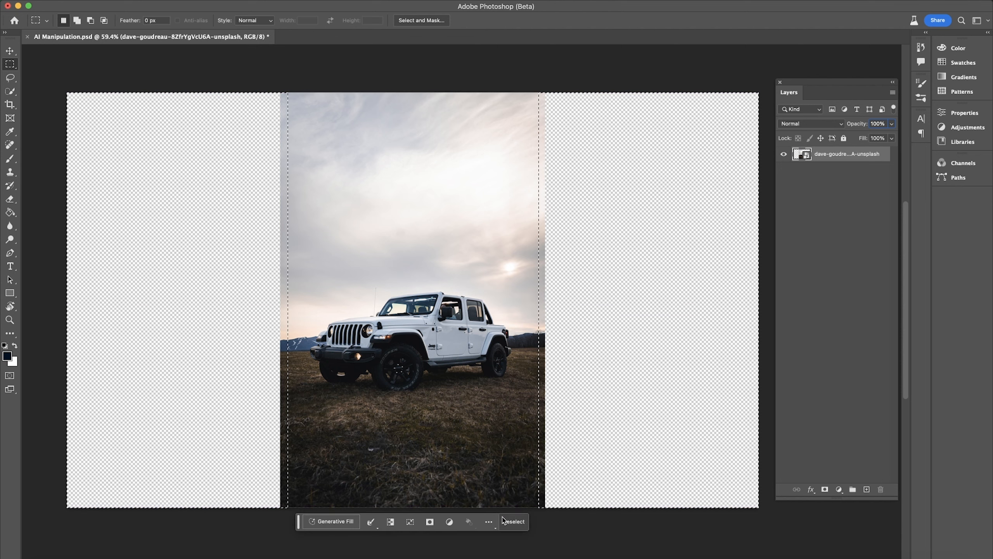
pyautogui.click(337, 522)
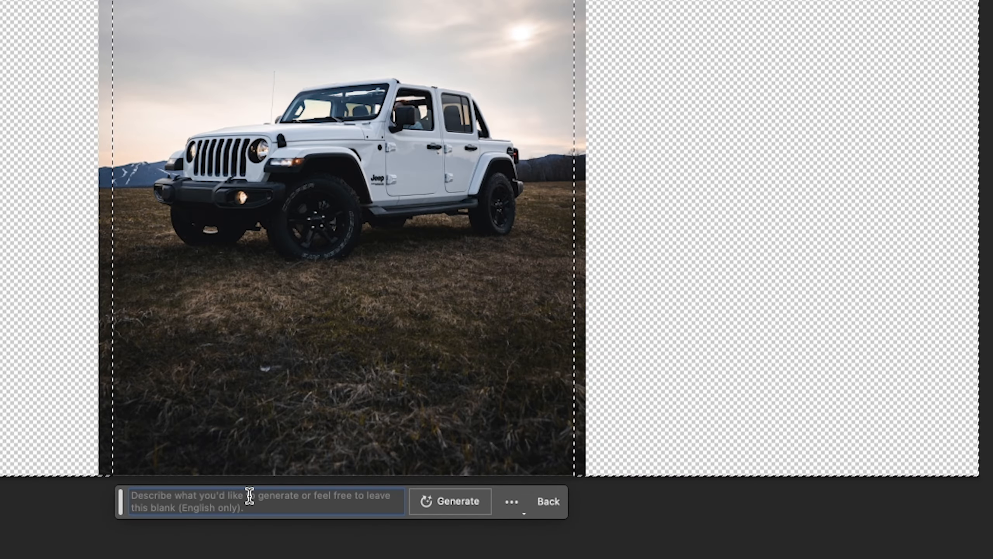
pyautogui.click(446, 499)
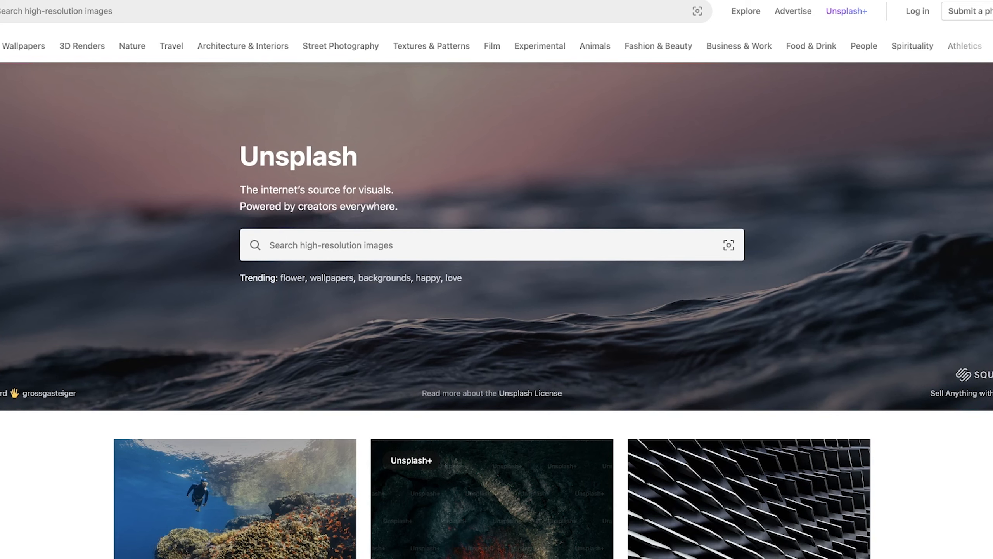
# - Browse the Unsplash home page and search for "cars"
pyautogui.scroll(-5, 497, 313)
pyautogui.scroll(-20, 496, 313)
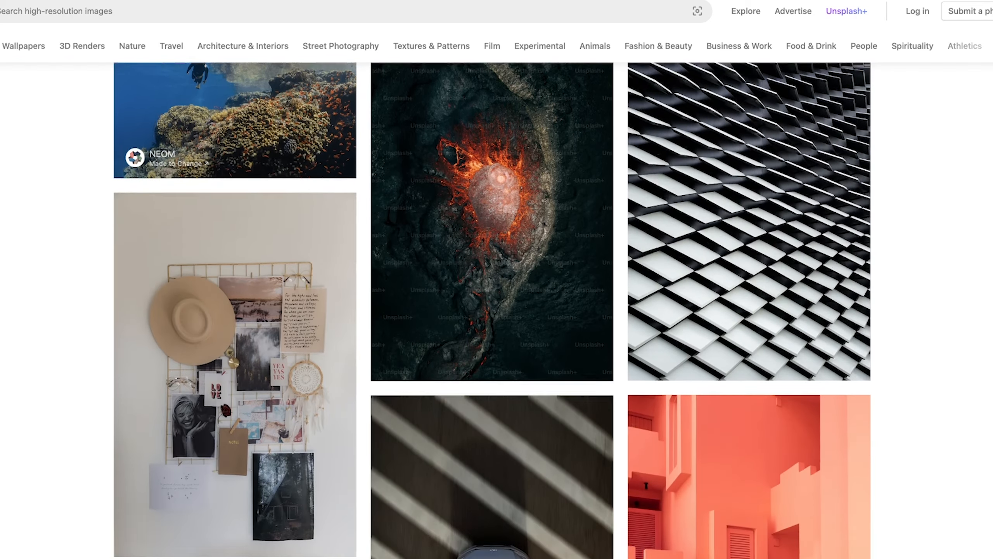
pyautogui.scroll(20, 496, 313)
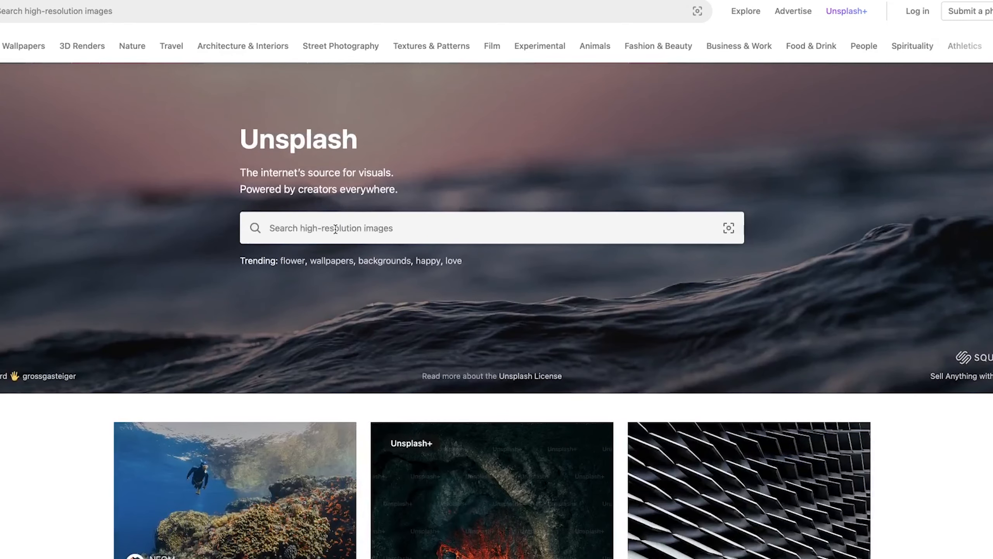
pyautogui.click(335, 229)
pyautogui.write('cars')
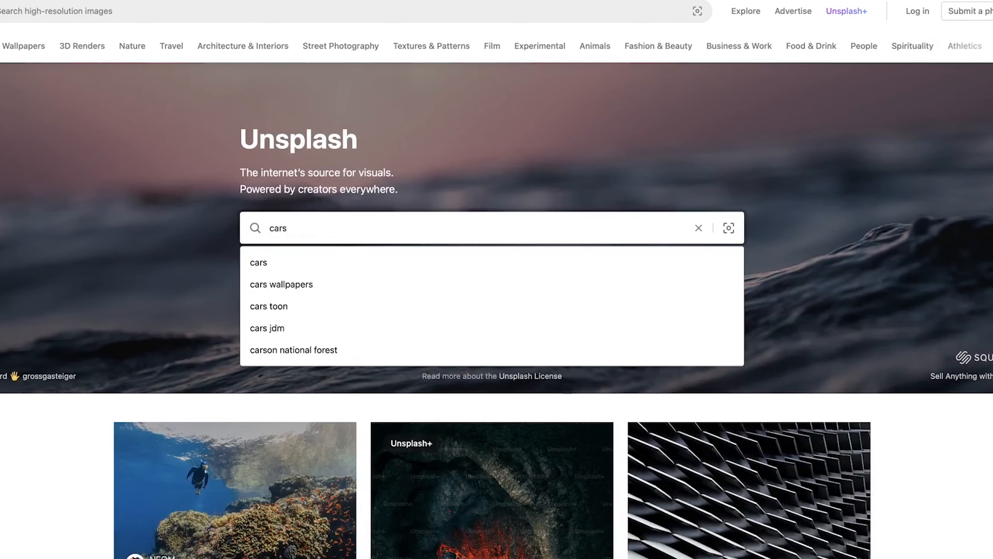
pyautogui.press('Return')
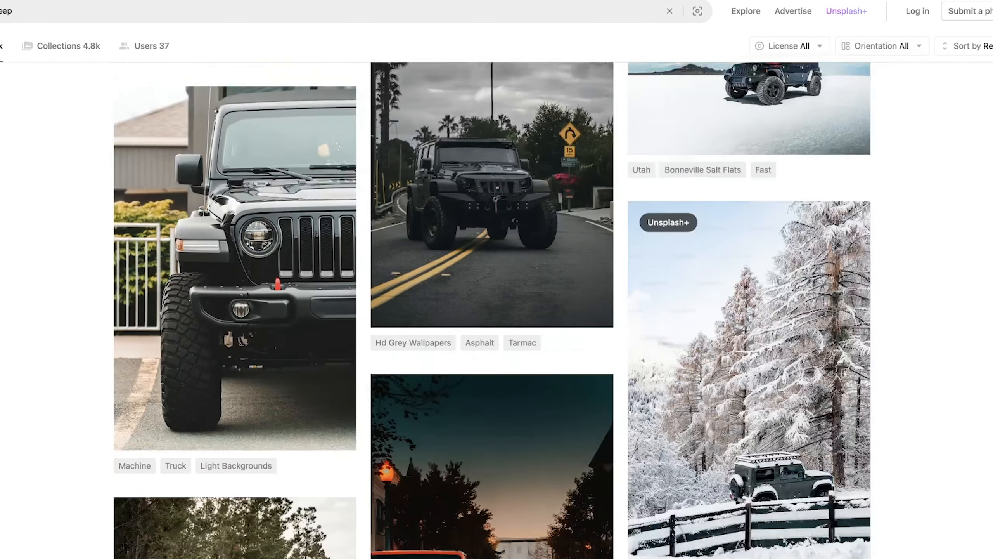
# - Find the photo of the white Jeep in a grass field among the Unsplash jeep results and download it free
pyautogui.scroll(-4, 496, 309)
pyautogui.scroll(-8, 493, 309)
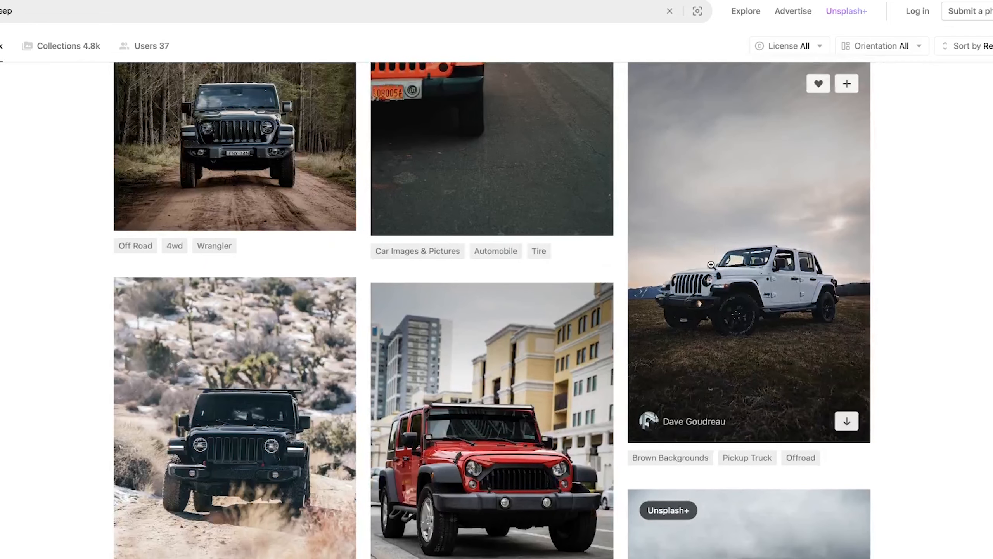
pyautogui.click(712, 260)
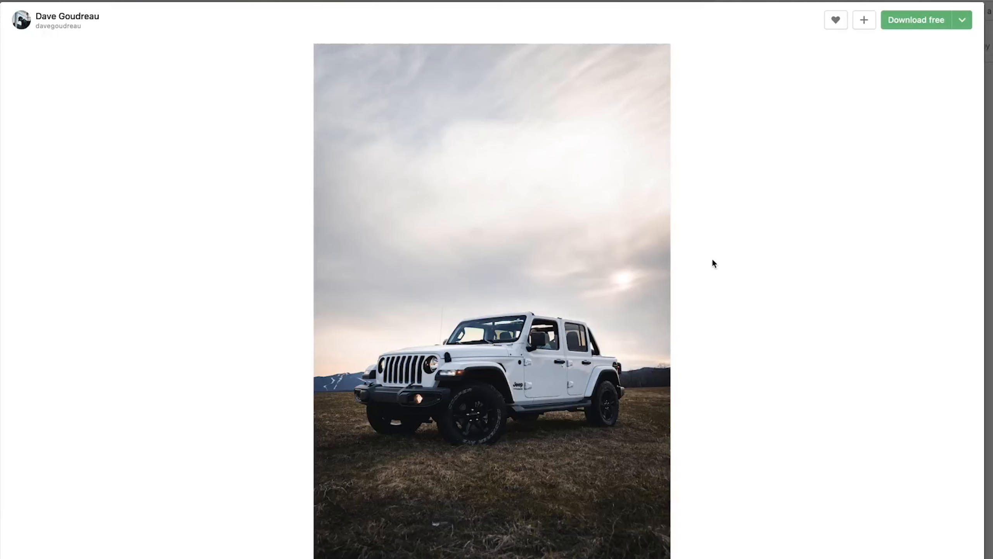
pyautogui.click(913, 24)
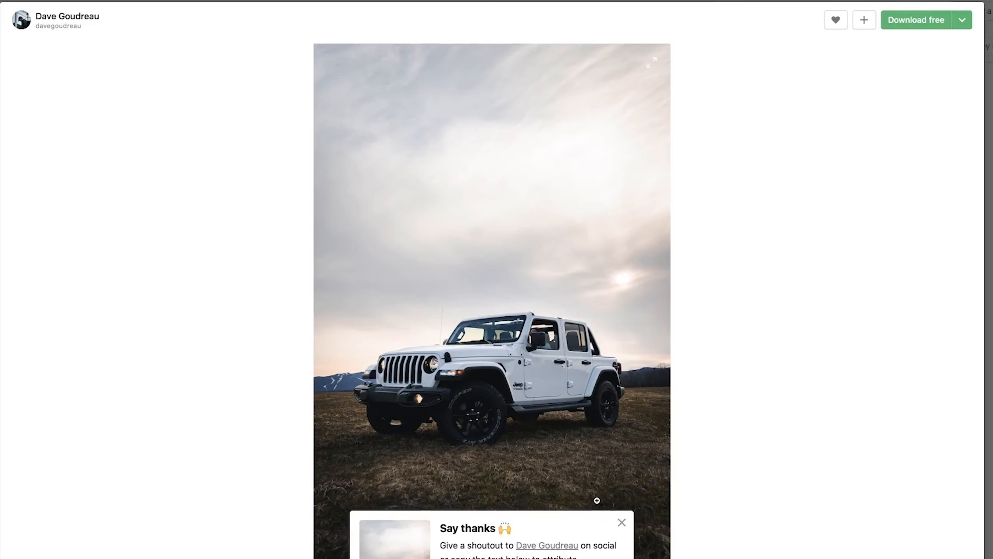
pyautogui.click(622, 522)
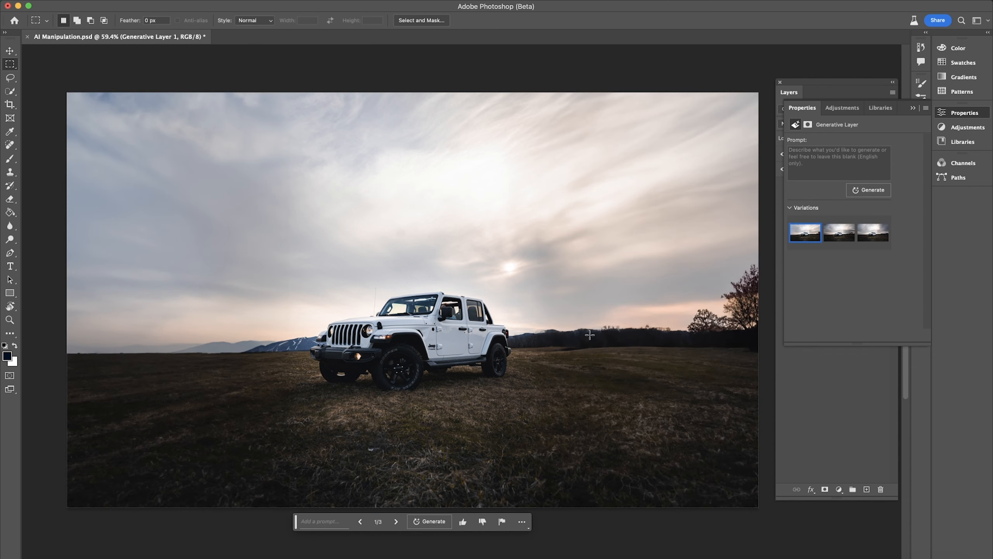
# - In Photoshop, compare the background variations, keep the third one and merge the generative layer with the Jeep photo
pyautogui.click(844, 234)
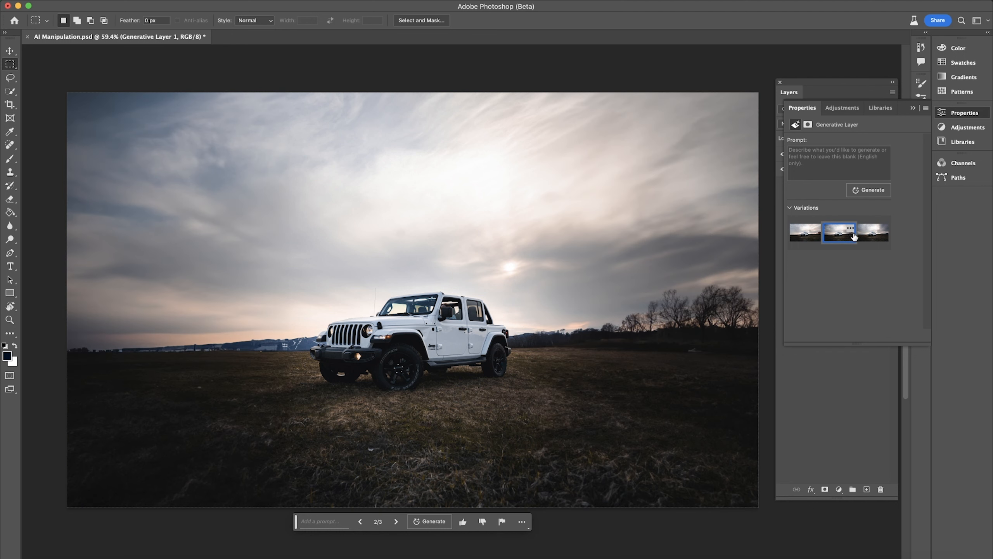
pyautogui.click(881, 237)
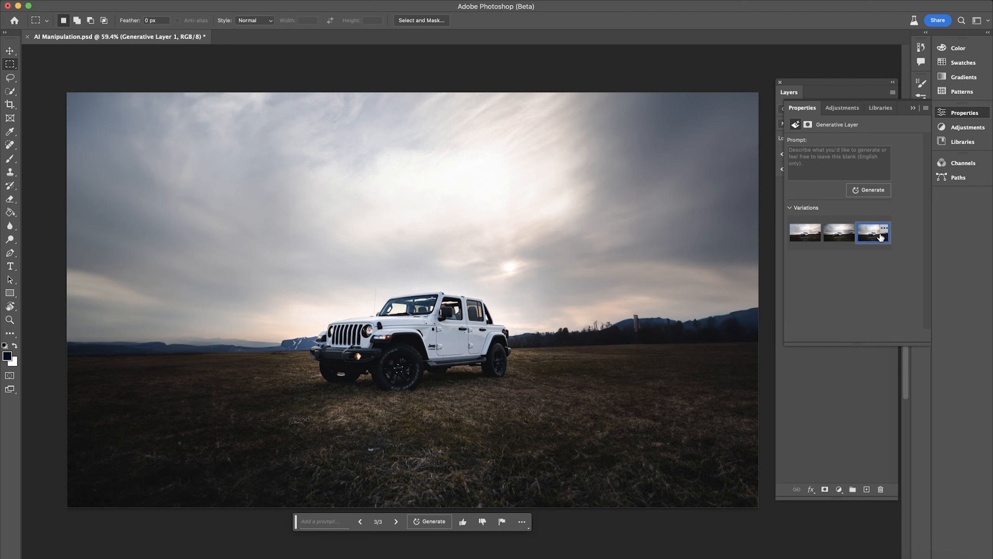
pyautogui.click(838, 238)
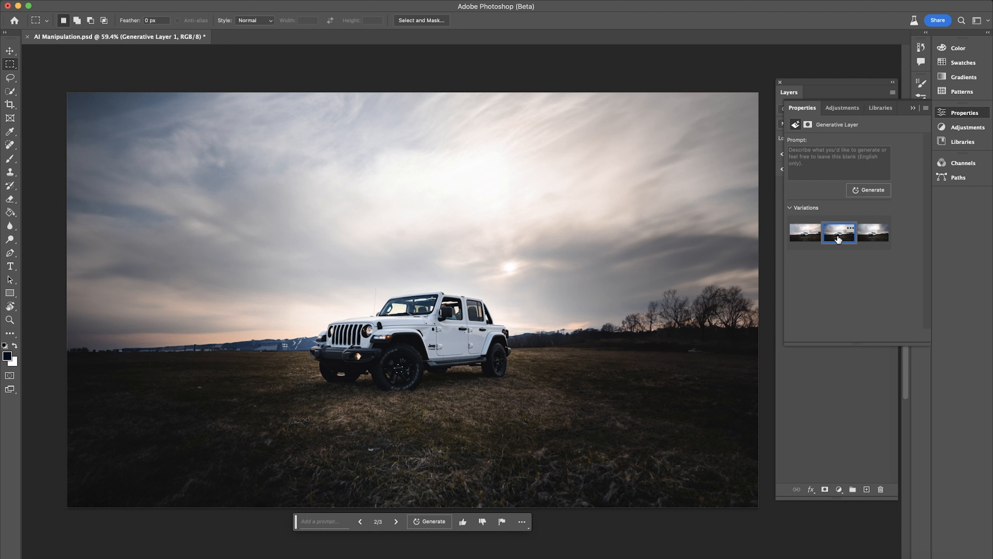
pyautogui.click(802, 238)
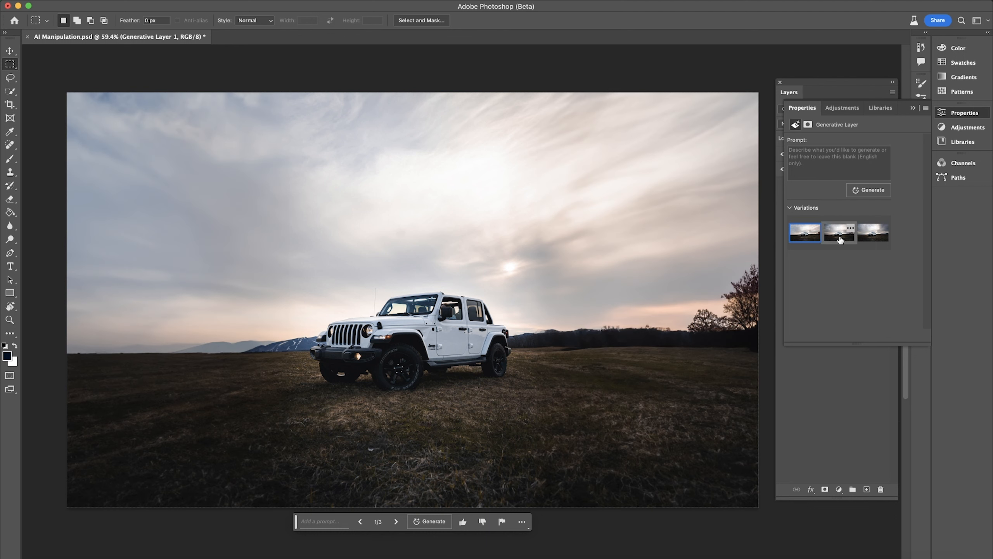
pyautogui.click(875, 239)
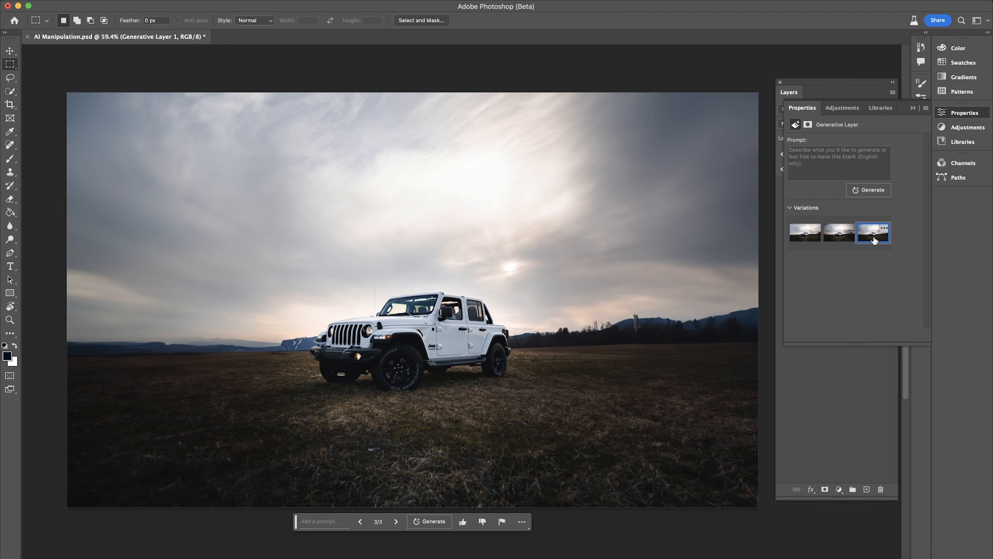
pyautogui.press('super+e')
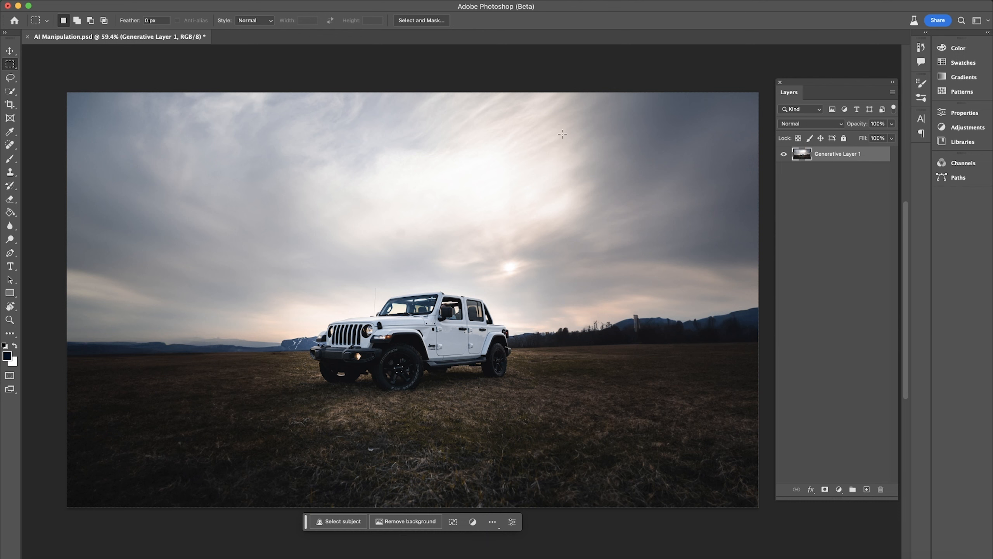
# - Lasso the sky above the horizon and the Jeep and fill it generatively with the prompt "Dramatic Dark Sky"
pyautogui.click(10, 78)
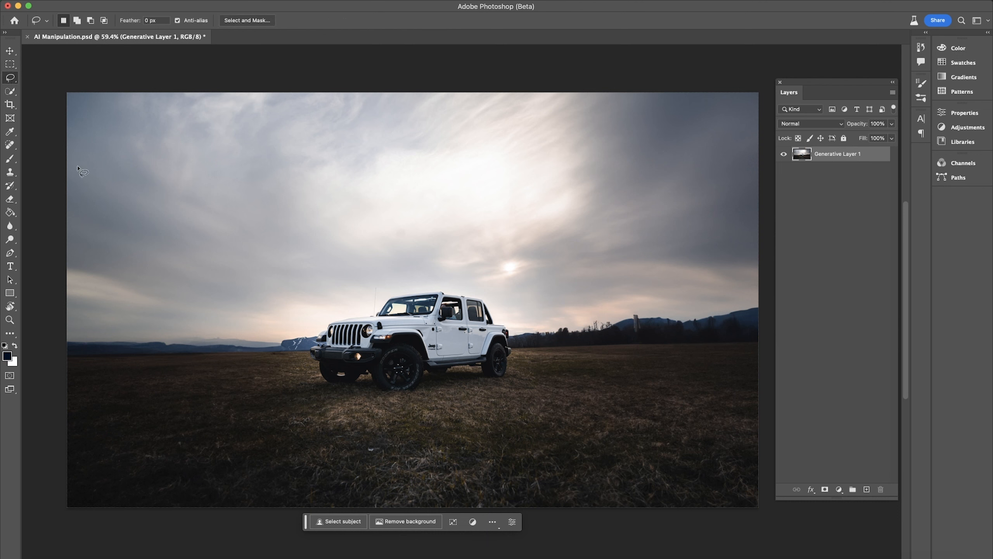
pyautogui.moveTo(65, 334)
pyautogui.mouseDown()
pyautogui.moveTo(254, 337)
pyautogui.moveTo(772, 295)
pyautogui.moveTo(66, 84)
pyautogui.moveTo(49, 335)
pyautogui.mouseUp()
pyautogui.click(336, 359)
pyautogui.write('Dram')
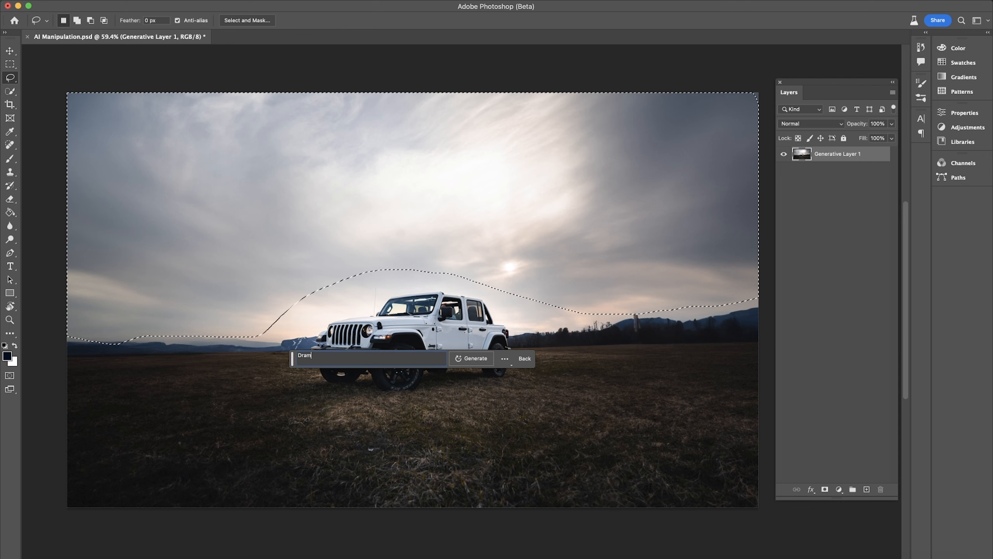
pyautogui.write('atic Dark Sky')
pyautogui.press('Return')
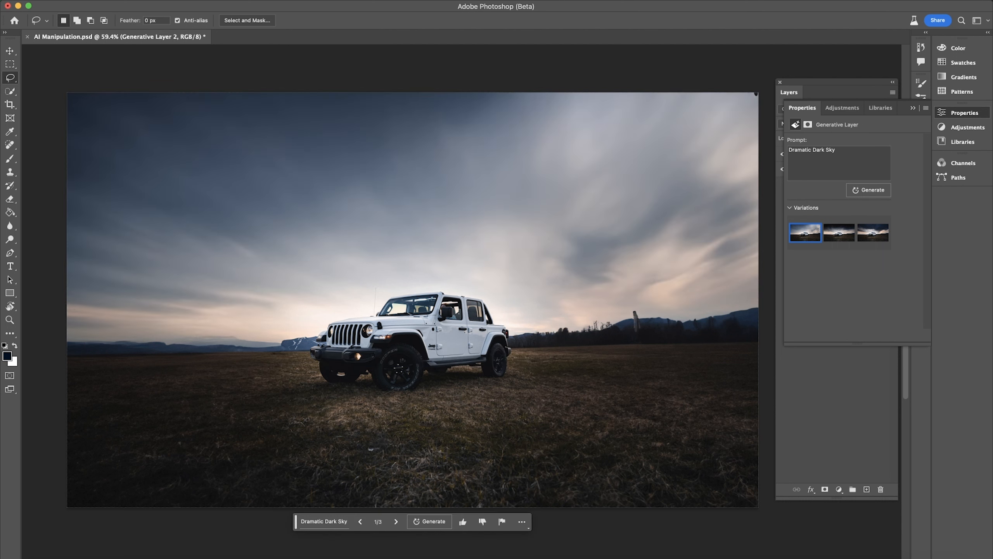
# - Compare the dark sky variations, keep the third one and merge the sky layer with the layer below
pyautogui.click(841, 237)
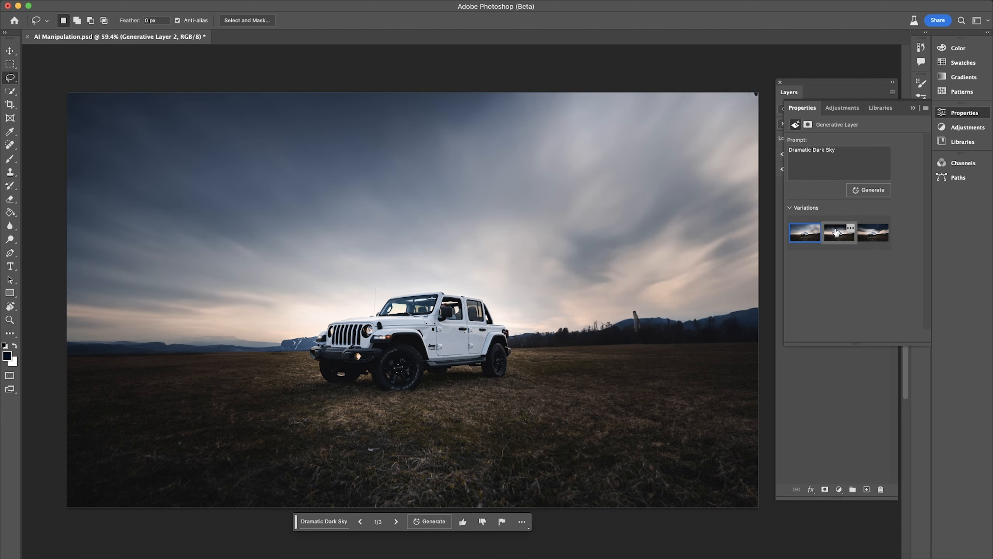
pyautogui.click(873, 235)
pyautogui.click(842, 239)
pyautogui.click(873, 234)
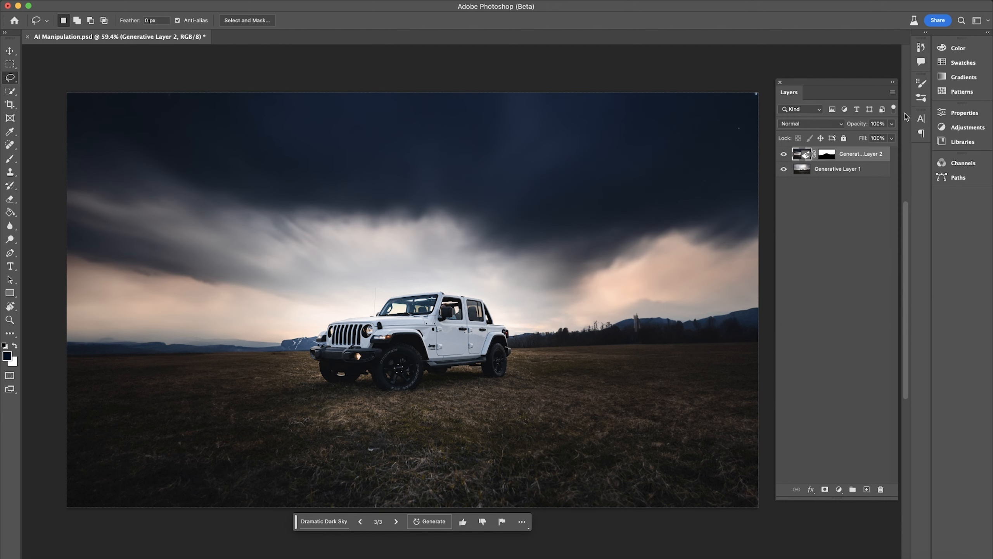
pyautogui.keyDown('shift'); pyautogui.click(837, 176); pyautogui.keyUp('shift')
pyautogui.press('super+e')
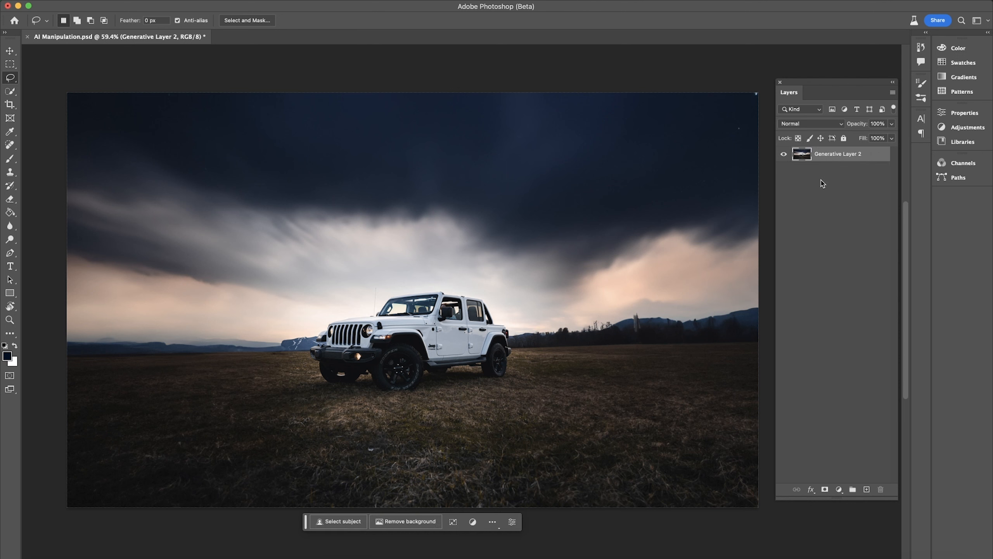
# - Lasso the horizon on both sides of the Jeep, fill it generatively with "snow mountains" and merge the third variation with the layer below
pyautogui.moveTo(67, 357)
pyautogui.mouseDown()
pyautogui.moveTo(311, 346)
pyautogui.moveTo(265, 331)
pyautogui.moveTo(87, 320)
pyautogui.moveTo(36, 334)
pyautogui.moveTo(38, 362)
pyautogui.mouseUp()
pyautogui.moveTo(522, 347)
pyautogui.mouseDown()
pyautogui.moveTo(646, 310)
pyautogui.moveTo(760, 300)
pyautogui.mouseUp()
pyautogui.moveTo(743, 350); pyautogui.dragTo(524, 347)
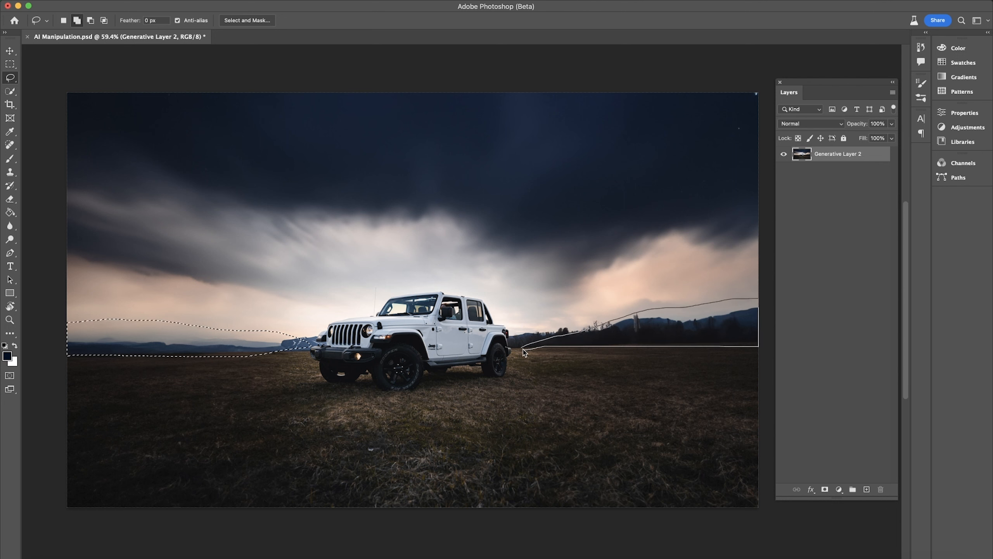
pyautogui.click(335, 371)
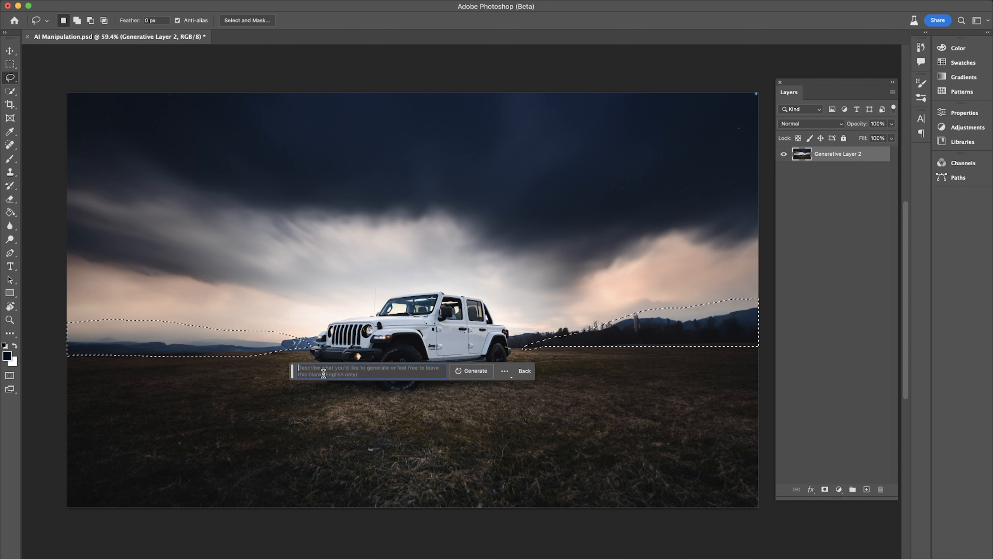
pyautogui.write('snow ')
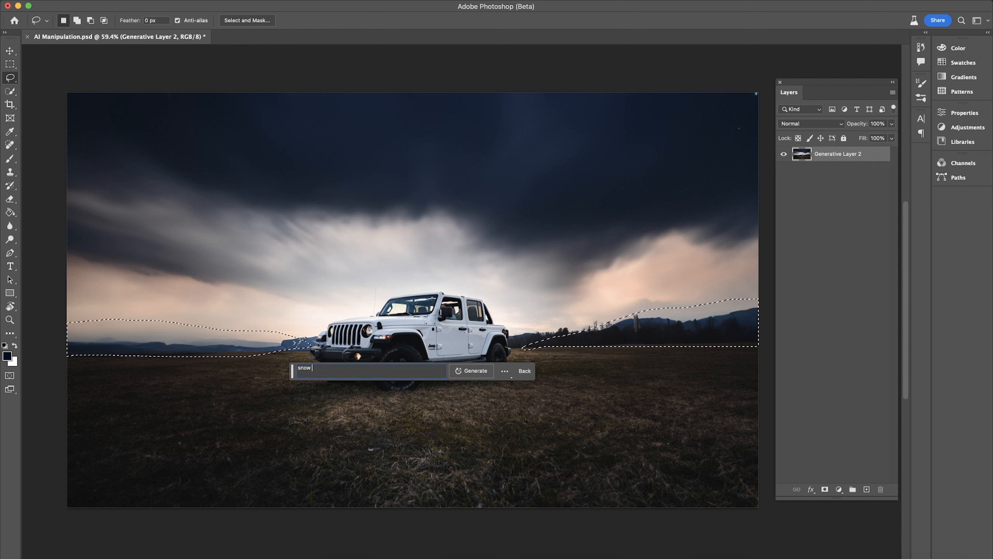
pyautogui.write('mountains')
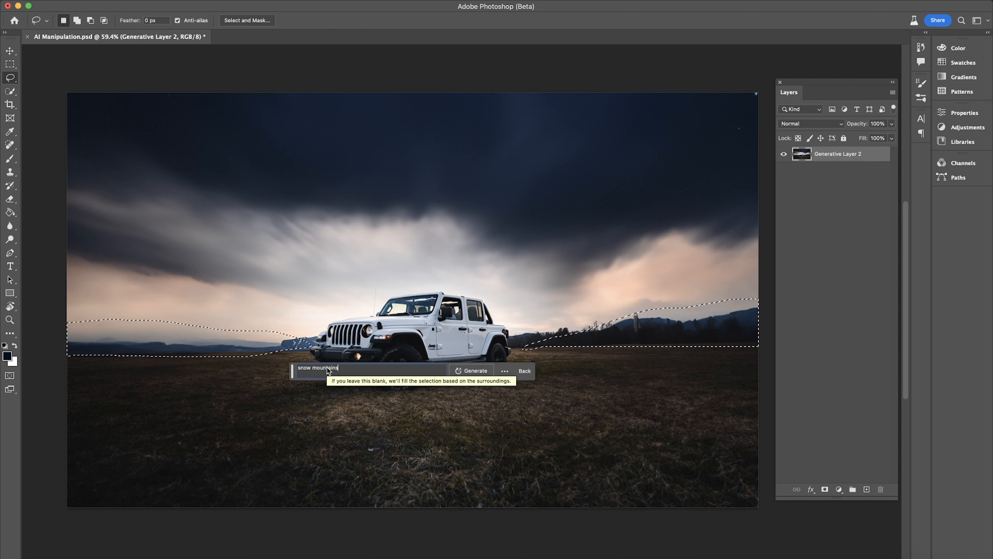
pyautogui.press('Return')
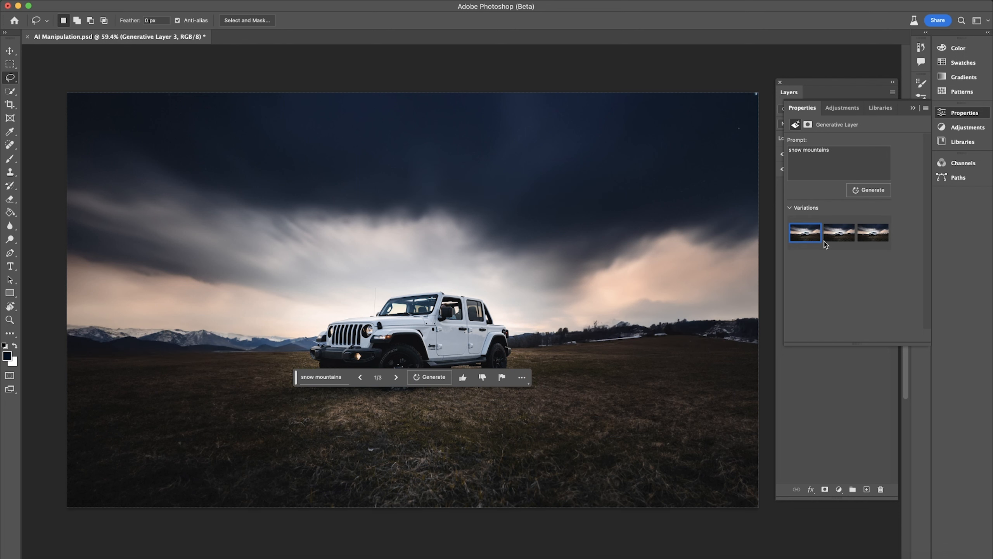
pyautogui.click(844, 234)
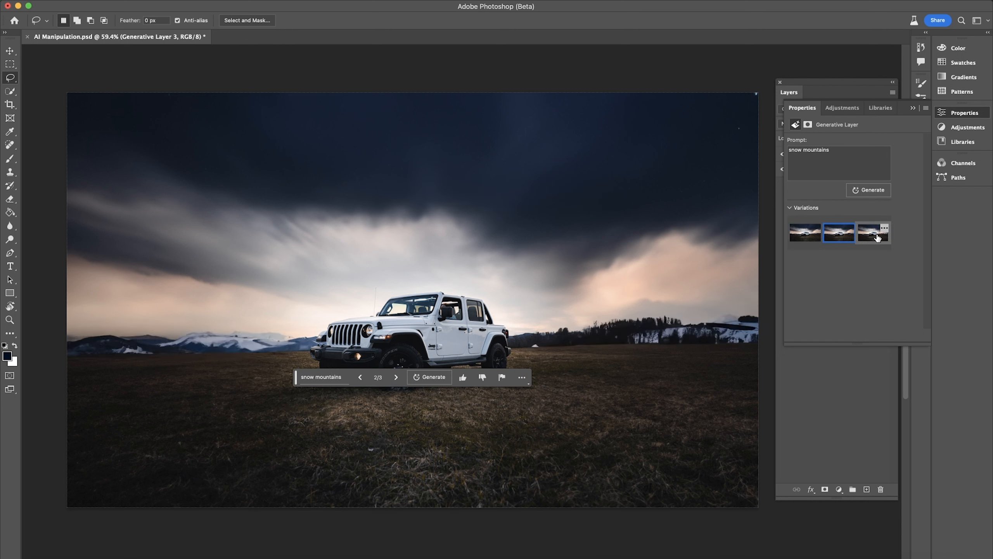
pyautogui.click(877, 237)
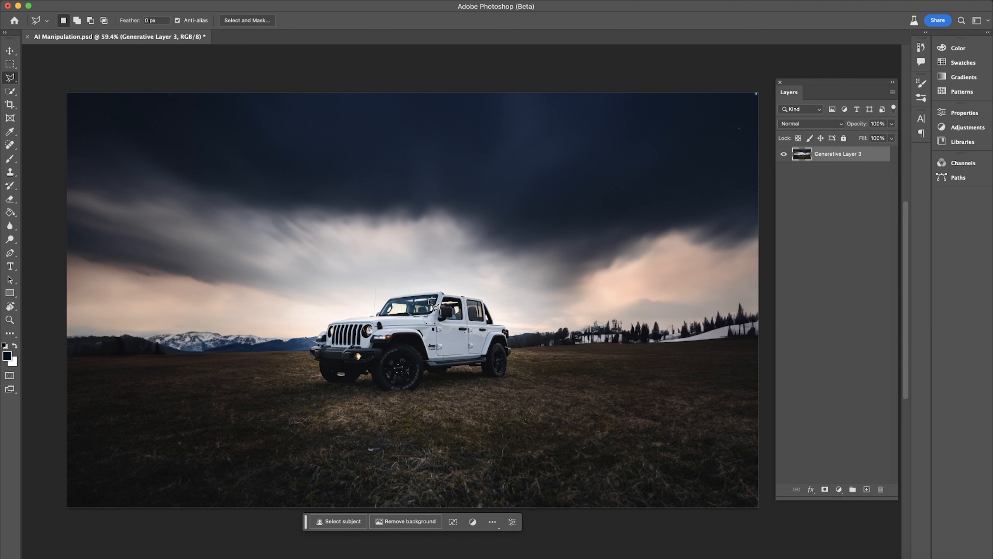
# - Outline the area above the Jeep's roofline with the Polygonal Lasso and fill it generatively with the prompt "camping tent"
pyautogui.click(6, 320)
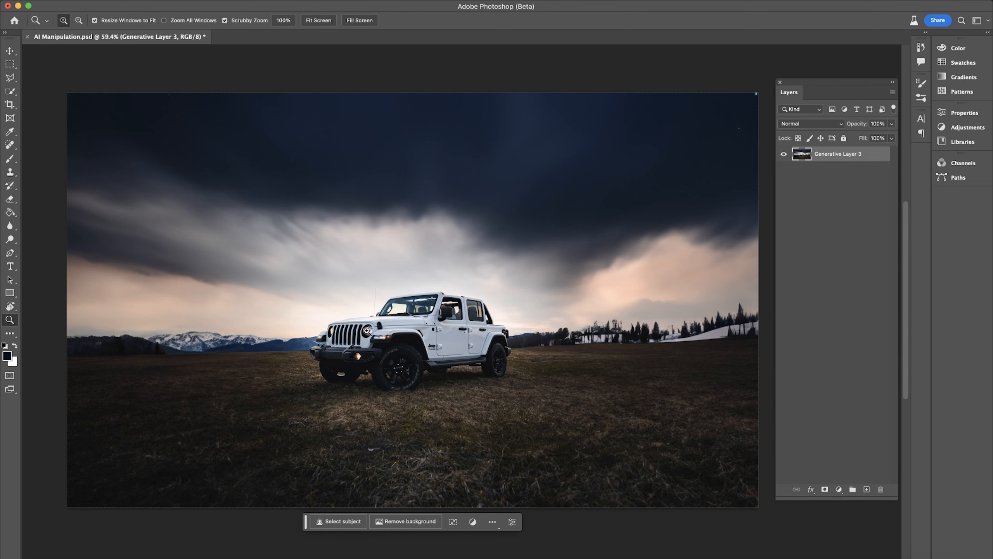
pyautogui.moveTo(450, 329); pyautogui.dragTo(455, 339)
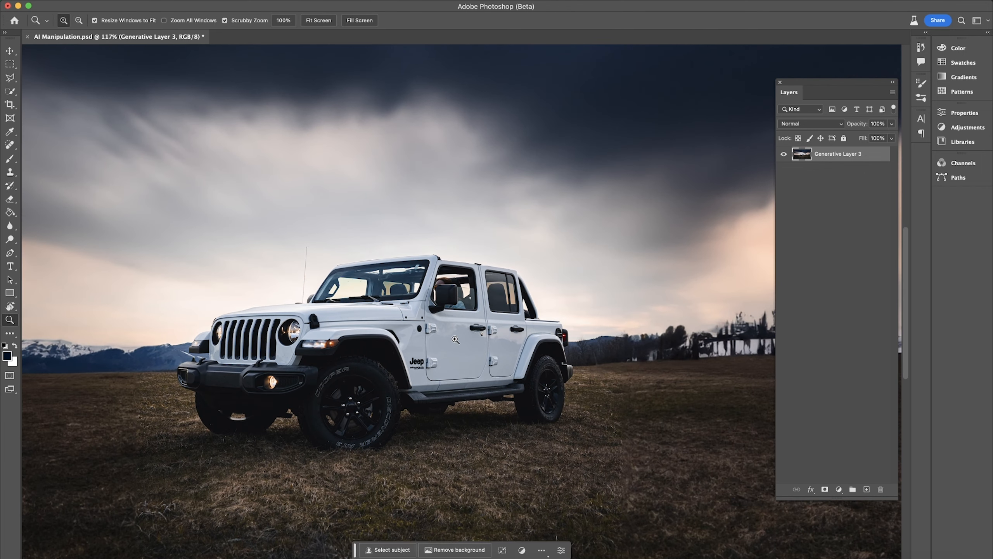
pyautogui.click(4, 77)
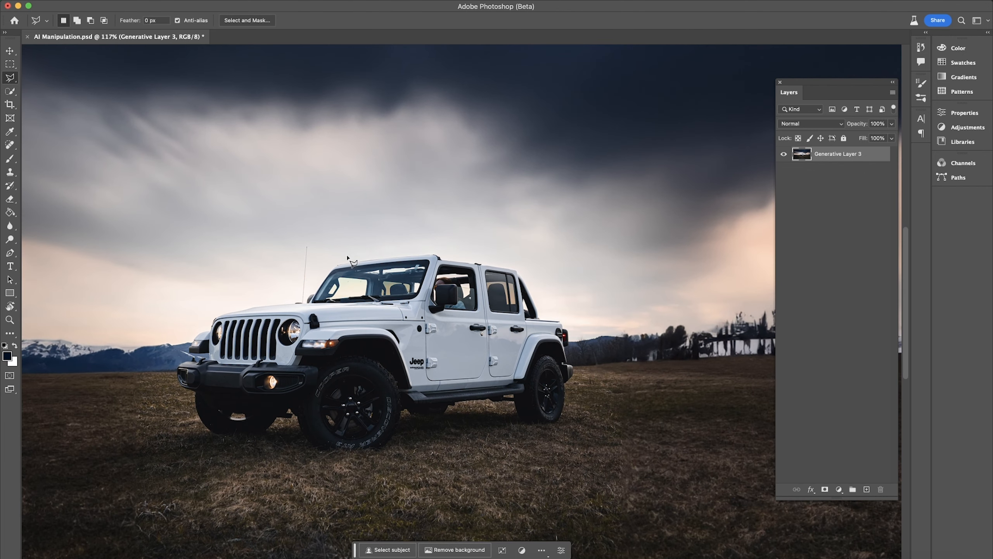
pyautogui.click(337, 265)
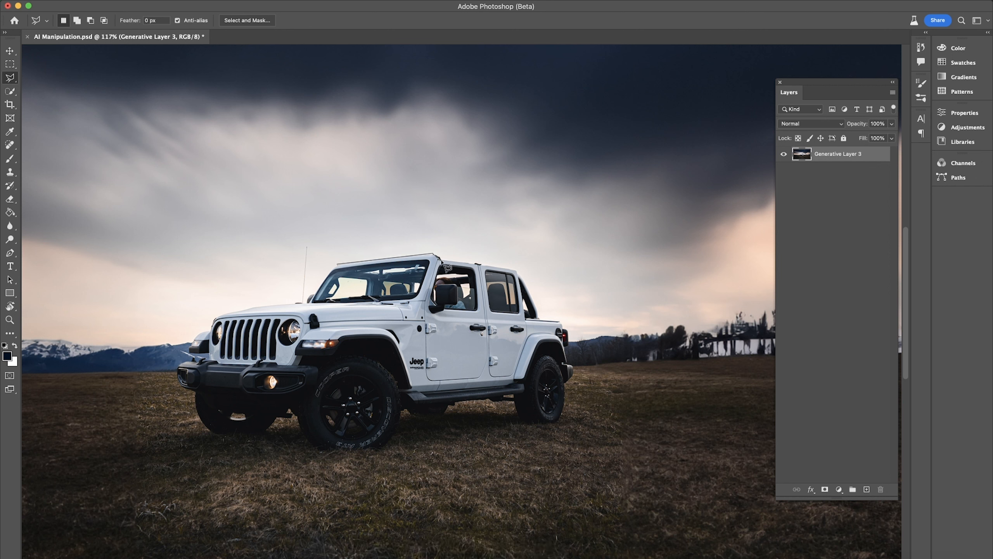
pyautogui.click(441, 261)
pyautogui.click(562, 321)
pyautogui.click(603, 248)
pyautogui.click(602, 149)
pyautogui.click(442, 95)
pyautogui.click(316, 103)
pyautogui.click(296, 205)
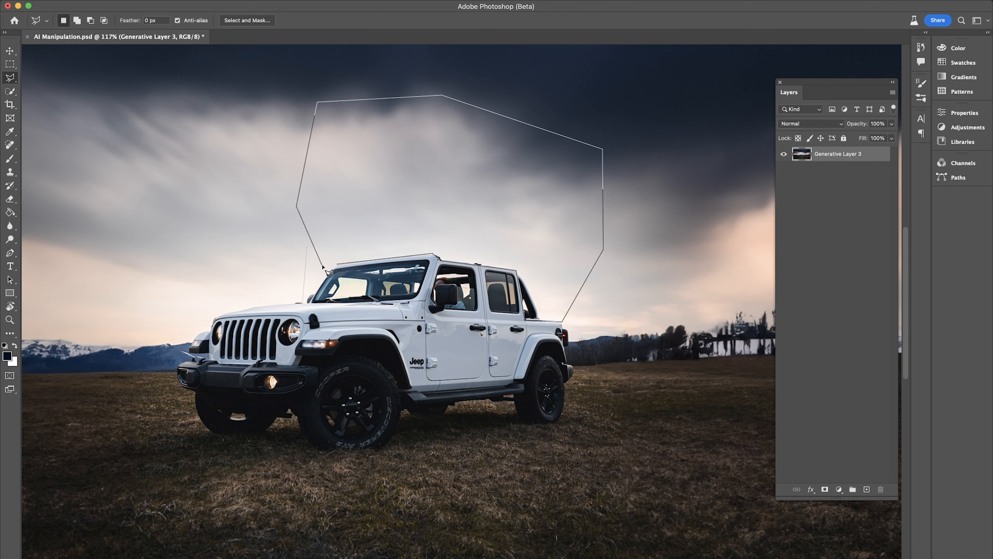
pyautogui.click(336, 267)
pyautogui.click(354, 336)
pyautogui.write('camping tent')
pyautogui.press('Return')
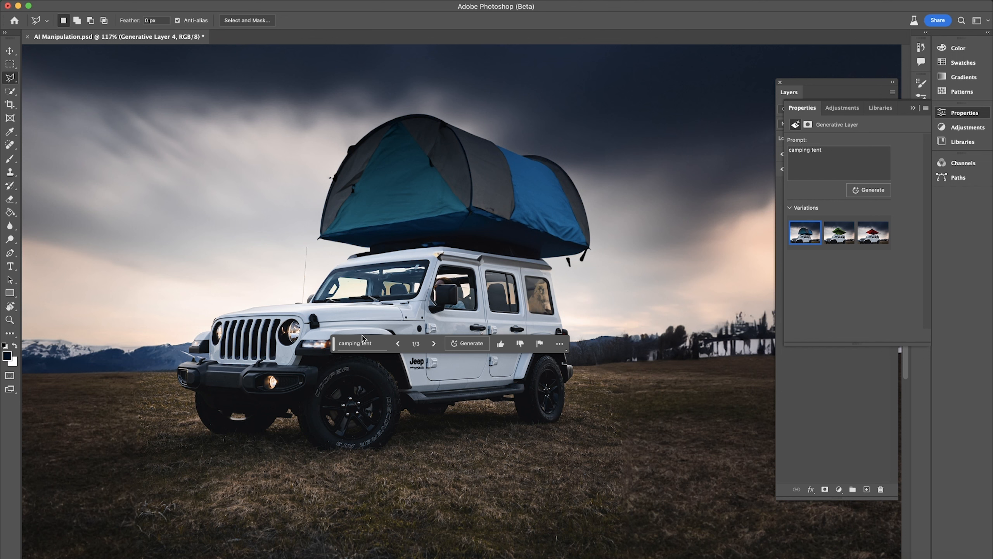
# - Compare the camping tent variations on the Jeep's roof, including a second generated set
pyautogui.click(839, 233)
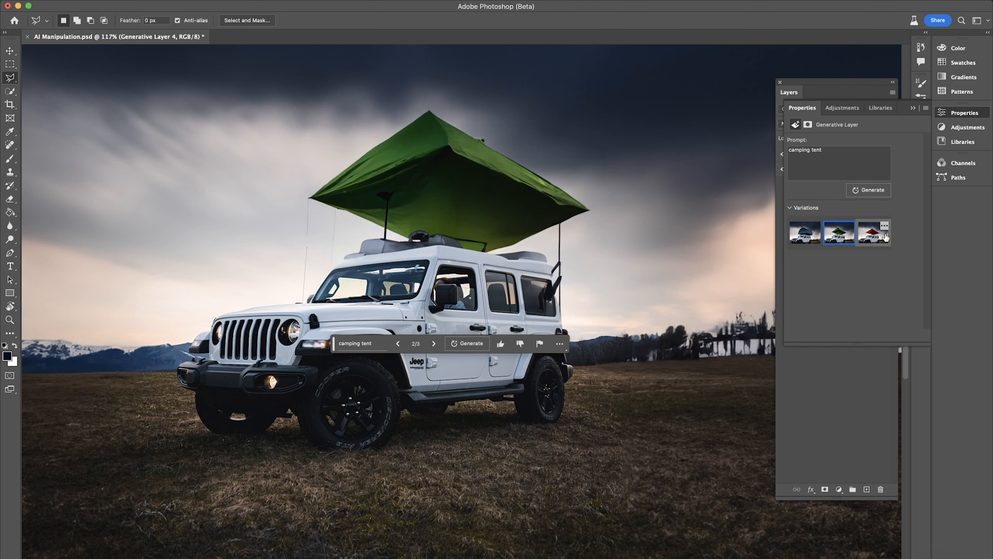
pyautogui.click(873, 233)
pyautogui.click(805, 232)
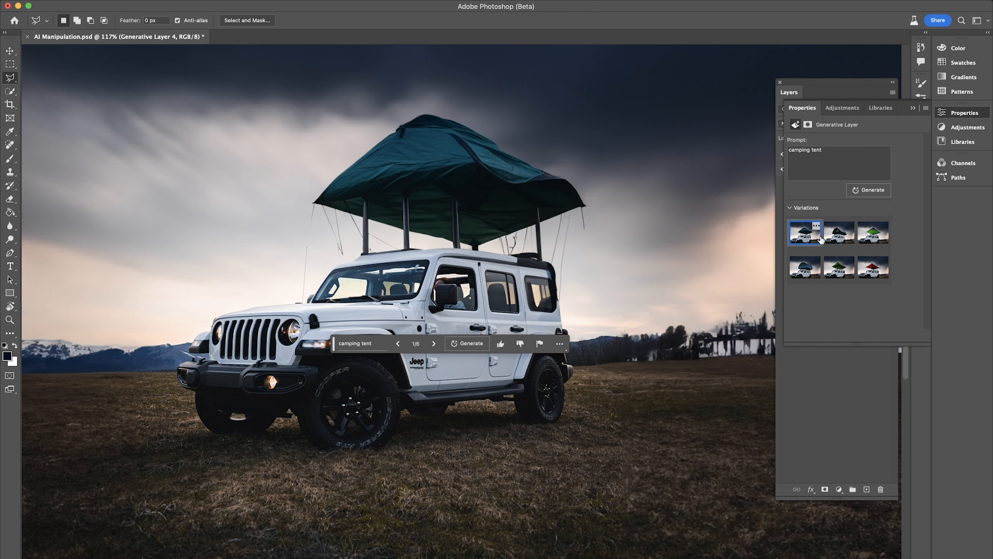
pyautogui.click(837, 234)
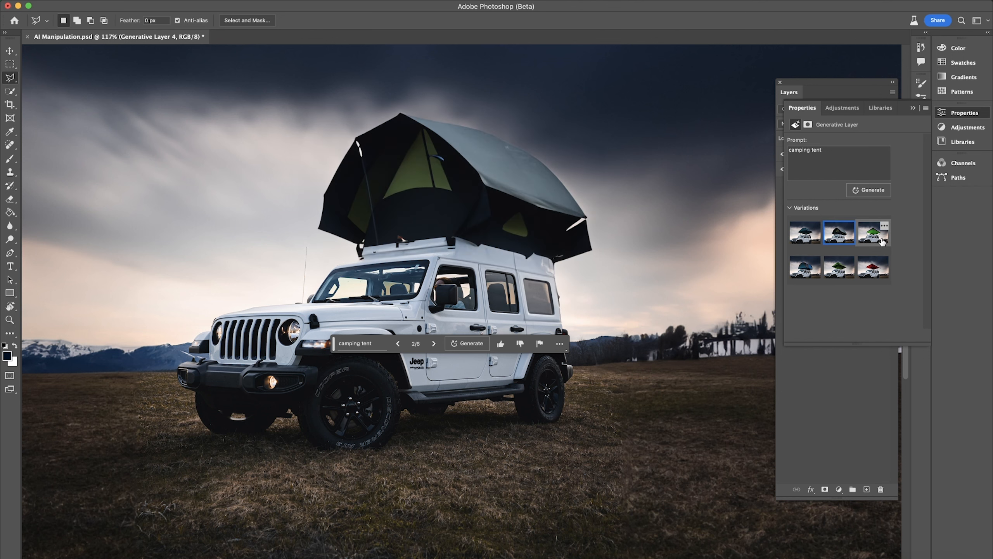
# - Regenerate the roof tent with the prompt "yellow camping tent", keeping the third variation, and merge its layer with the one below
pyautogui.click(866, 190)
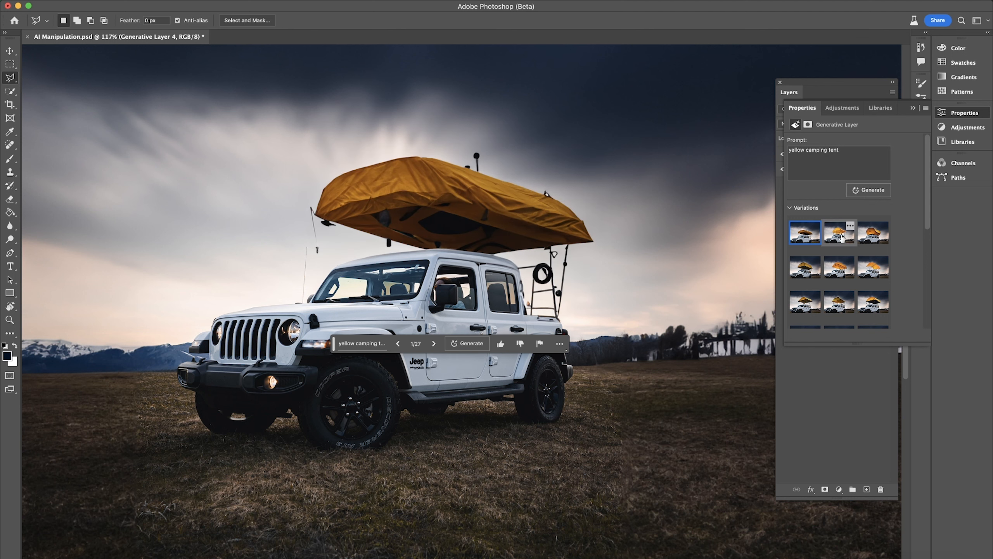
pyautogui.click(841, 238)
pyautogui.click(871, 240)
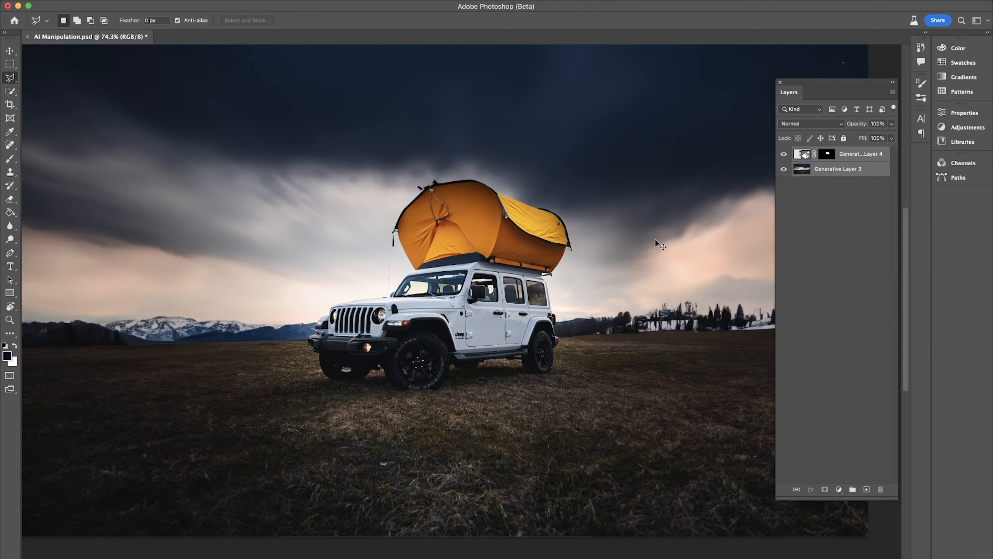
pyautogui.press('super+e')
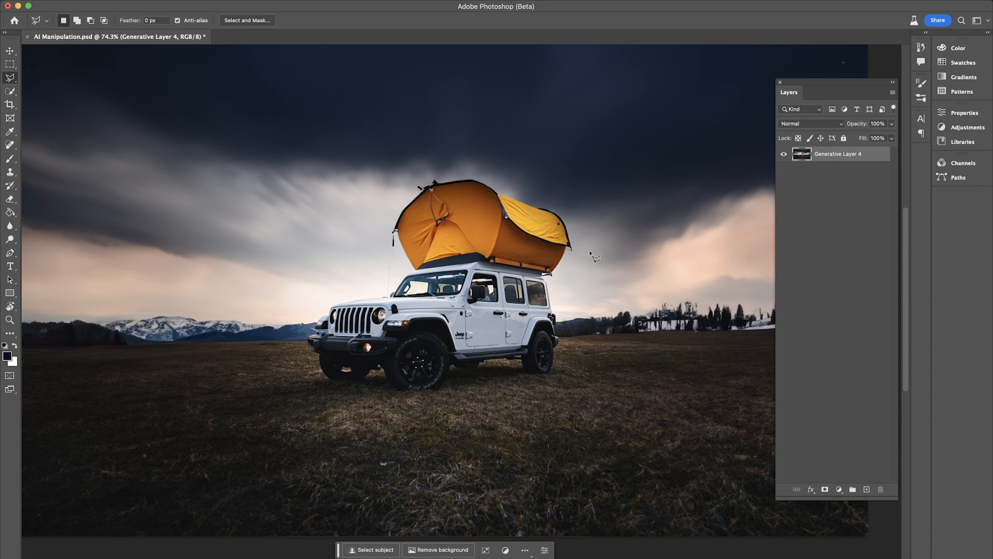
# - Lasso a grass patch behind the Jeep, fill it generatively with "camping chair" and merge a blue chair variation with the layer below
pyautogui.scroll(-3, 539, 247)
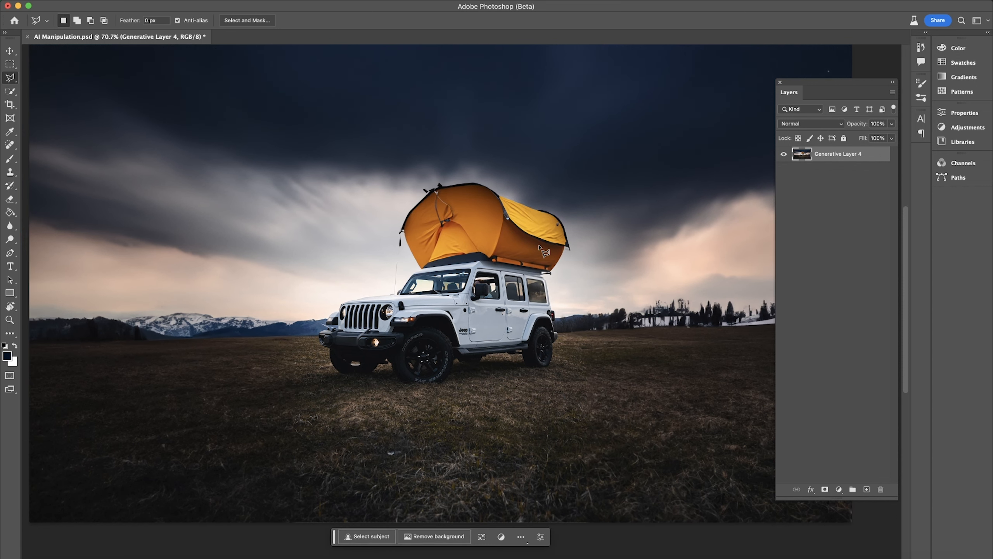
pyautogui.scroll(3, 587, 360)
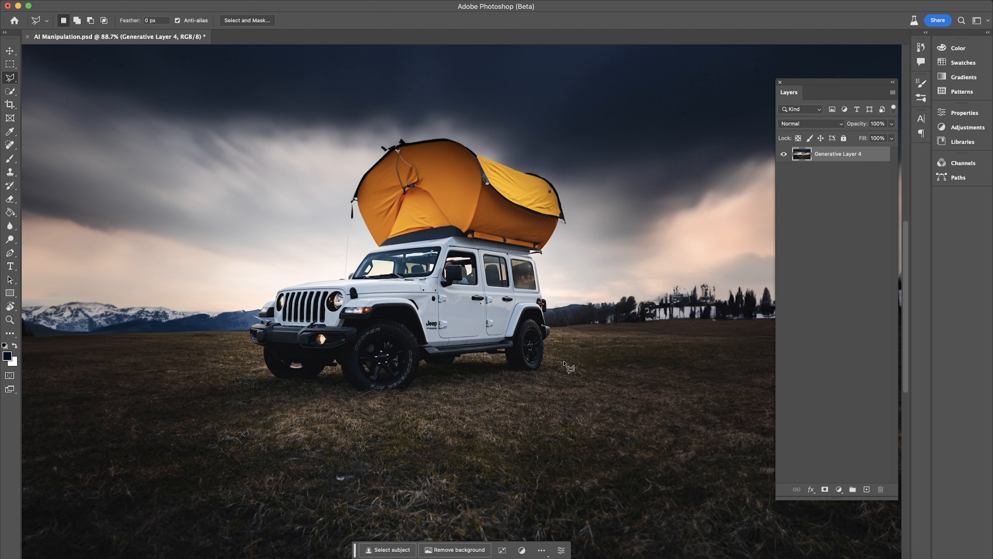
pyautogui.hotkey('shift', 'l')
pyautogui.moveTo(594, 324)
pyautogui.mouseDown()
pyautogui.moveTo(620, 363)
pyautogui.moveTo(595, 319)
pyautogui.mouseUp()
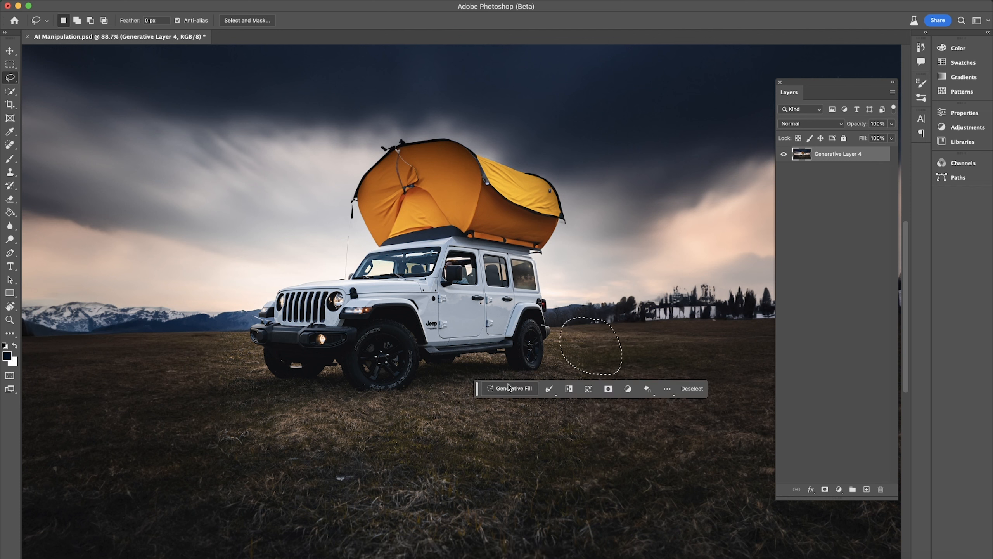
pyautogui.click(504, 388)
pyautogui.write('camping chai')
pyautogui.write('r')
pyautogui.press('Return')
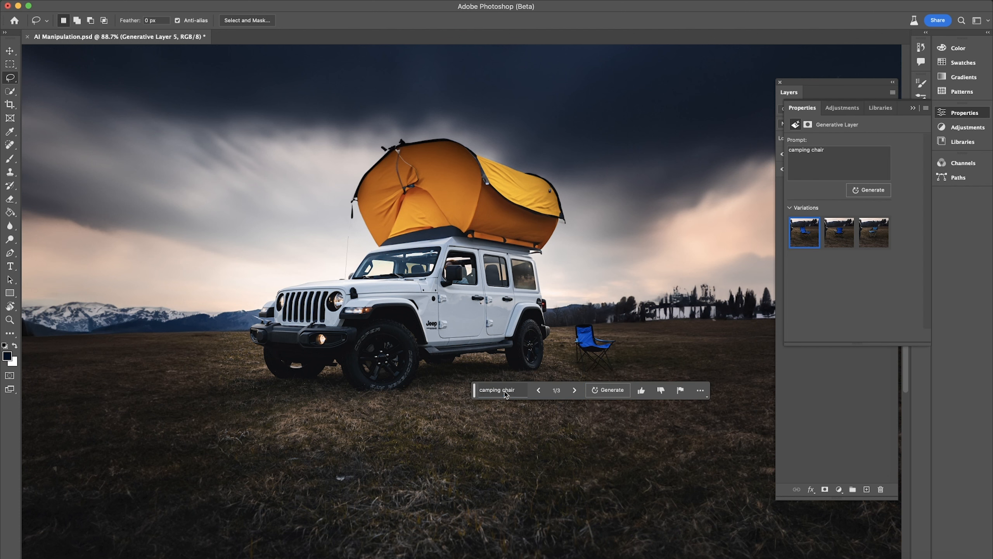
pyautogui.click(839, 232)
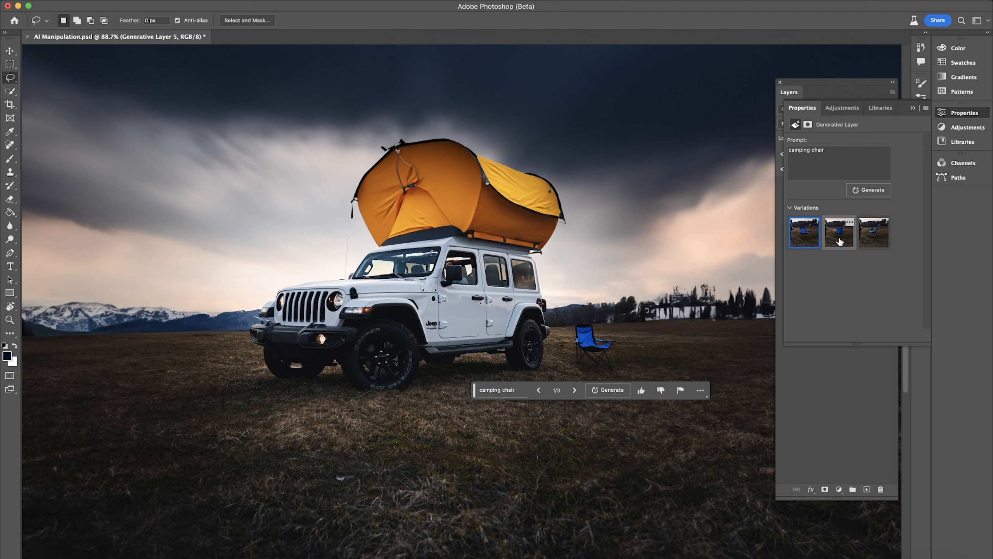
pyautogui.click(878, 236)
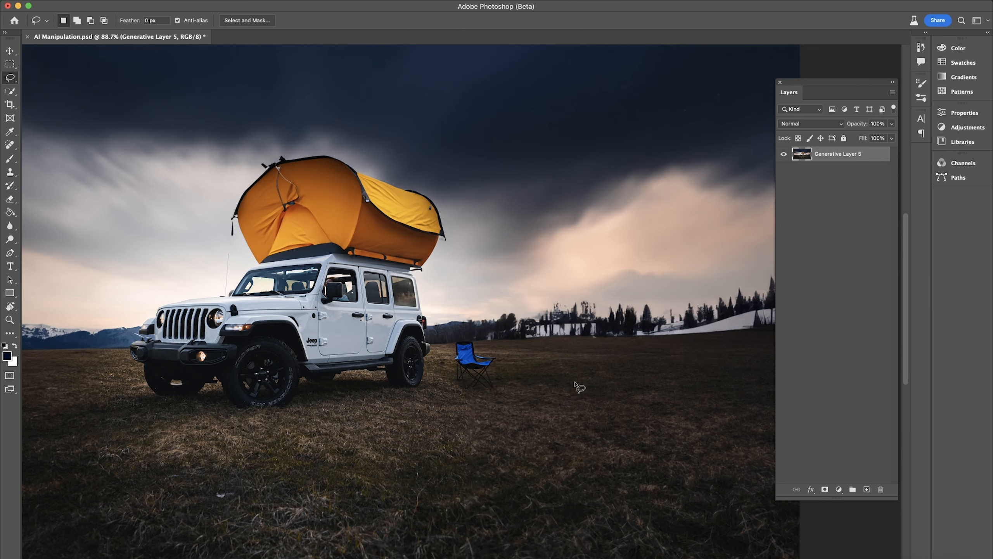
# - Lasso a grass patch beyond the chair, fill it generatively with "camp fire" and merge the chosen variation with the layer below
pyautogui.moveTo(587, 393)
pyautogui.mouseDown()
pyautogui.moveTo(536, 414)
pyautogui.moveTo(588, 395)
pyautogui.mouseUp()
pyautogui.click(482, 430)
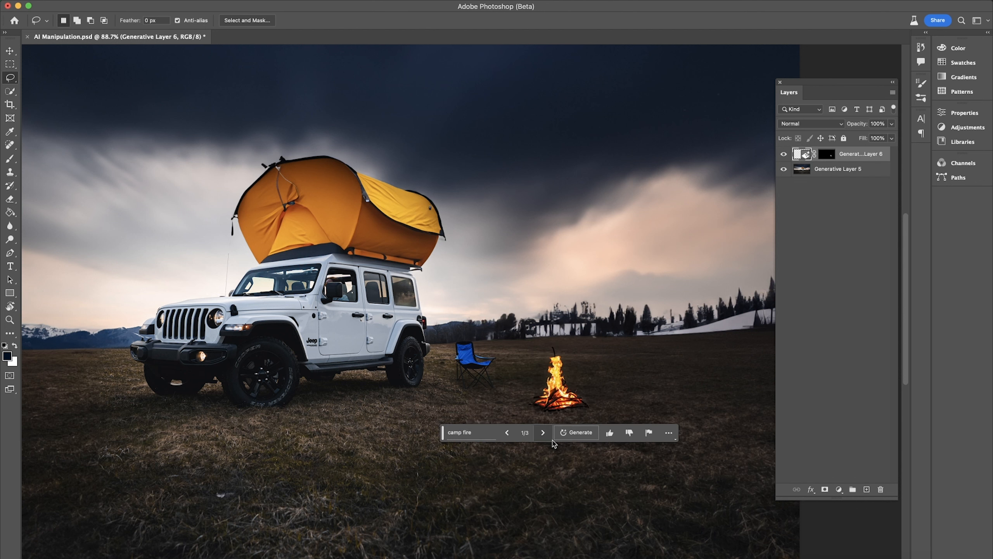
pyautogui.click(542, 433)
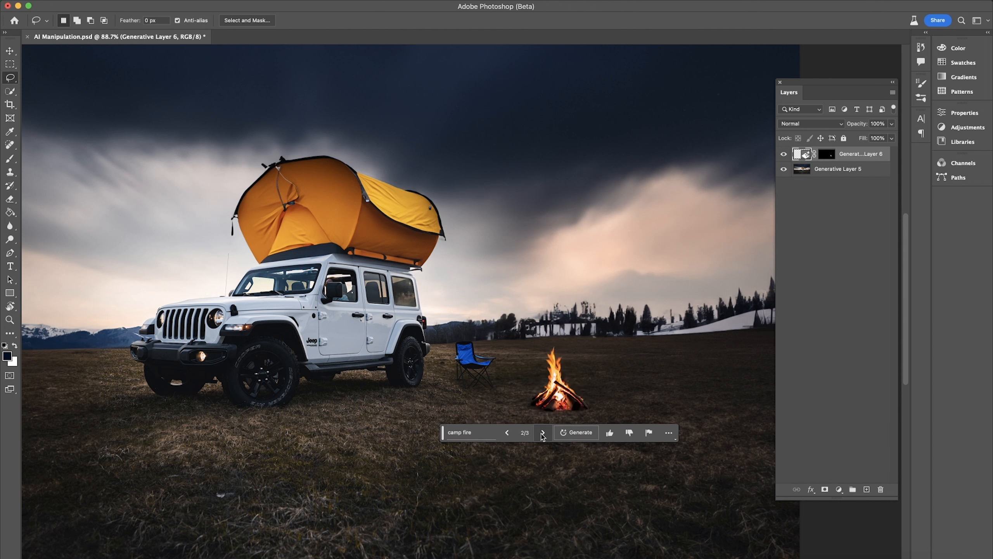
pyautogui.click(543, 433)
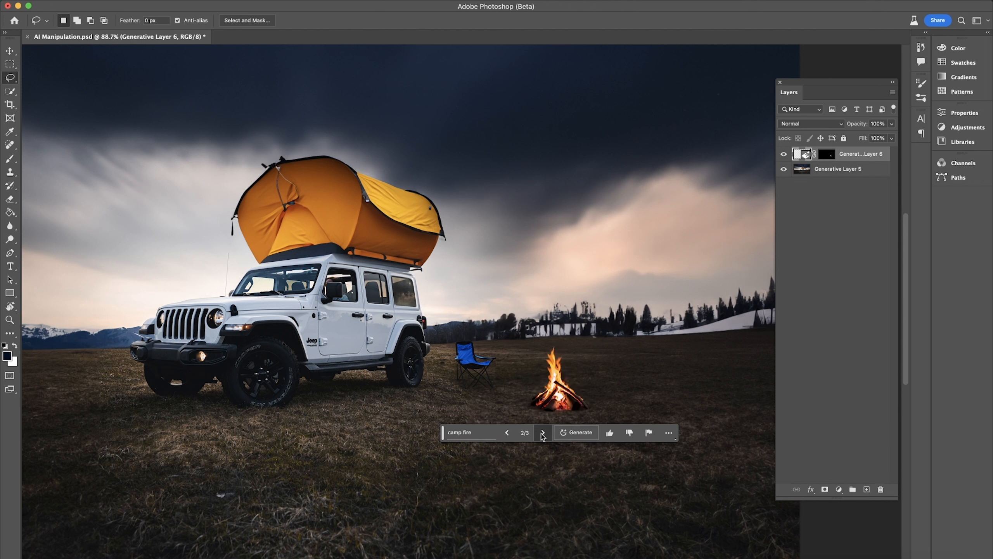
pyautogui.click(508, 434)
pyautogui.click(509, 435)
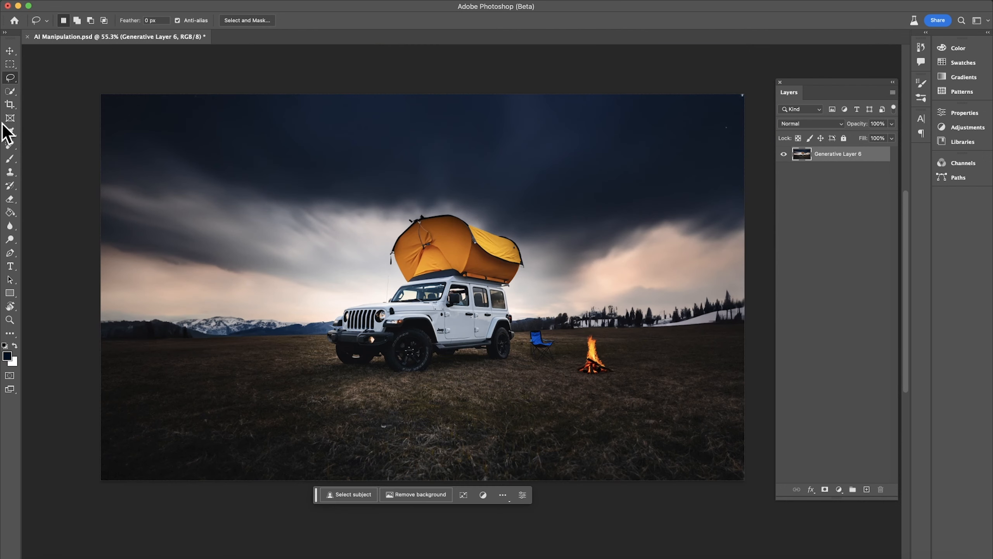
# - Lasso the ground around the Jeep, chair and campfire and fill it generatively with the prompt "lake with calm water reflection"
pyautogui.moveTo(92, 339); pyautogui.dragTo(285, 334)
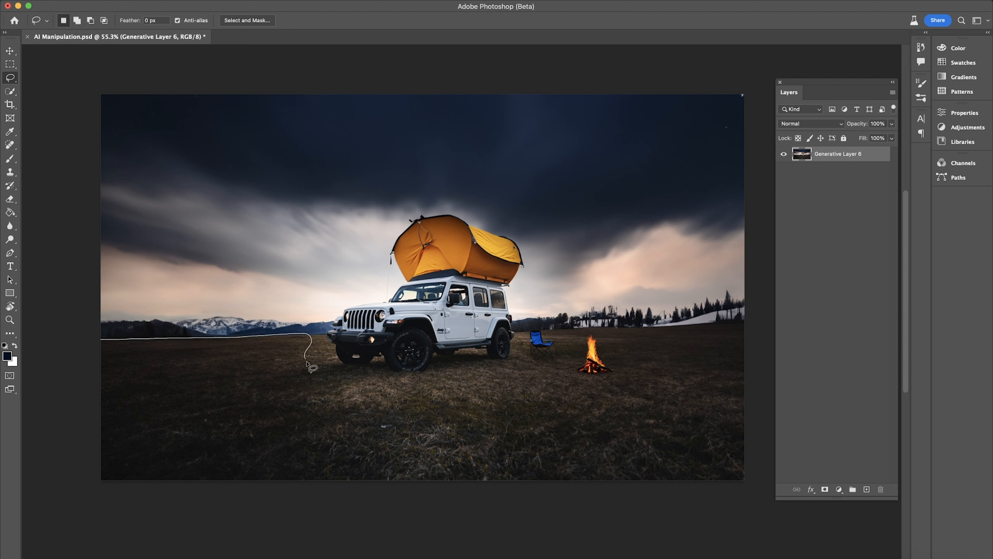
pyautogui.moveTo(350, 380)
pyautogui.mouseDown()
pyautogui.moveTo(622, 394)
pyautogui.moveTo(648, 375)
pyautogui.mouseUp()
pyautogui.moveTo(635, 339)
pyautogui.mouseDown()
pyautogui.moveTo(767, 324)
pyautogui.moveTo(797, 362)
pyautogui.moveTo(801, 467)
pyautogui.moveTo(791, 490)
pyautogui.moveTo(541, 537)
pyautogui.moveTo(152, 553)
pyautogui.mouseUp()
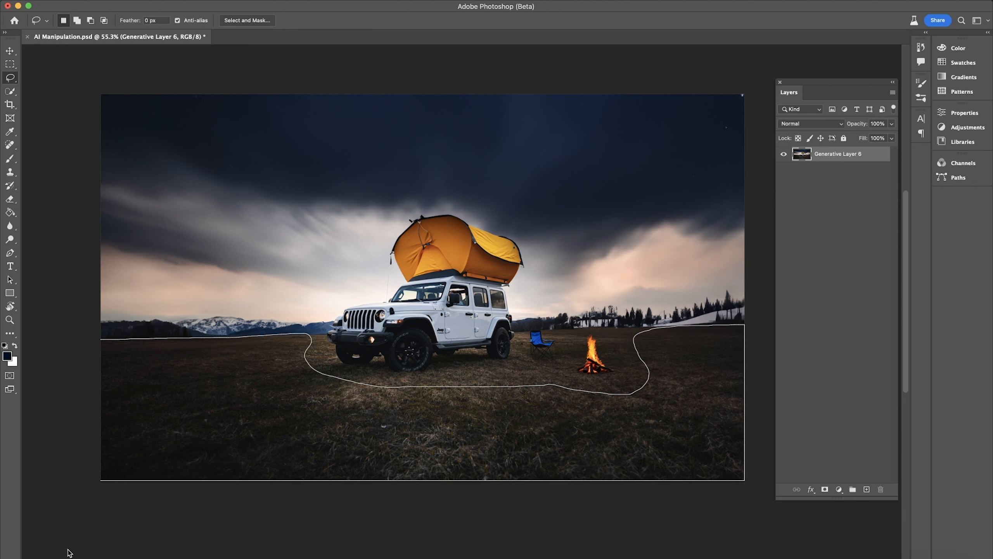
pyautogui.moveTo(68, 553); pyautogui.dragTo(76, 386)
pyautogui.moveTo(79, 344); pyautogui.dragTo(81, 343)
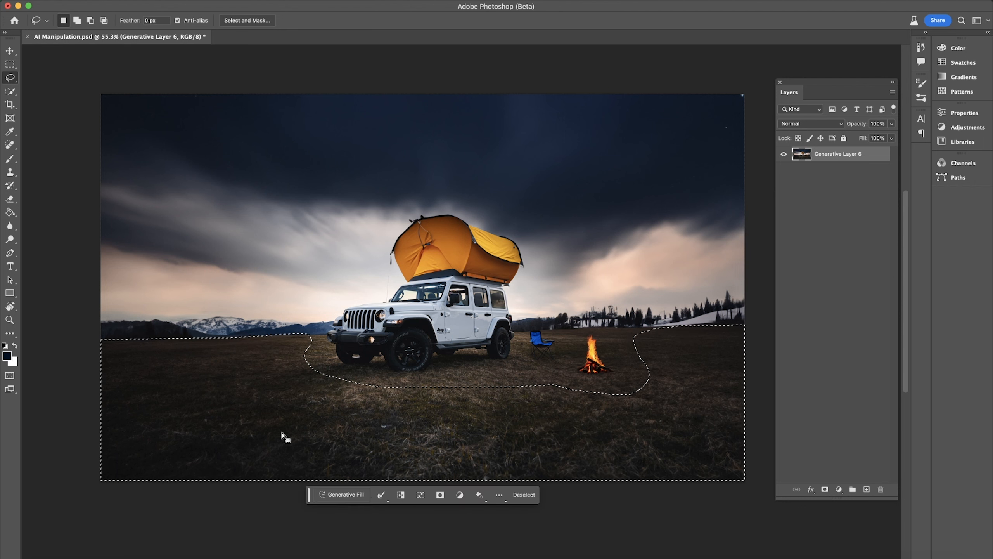
pyautogui.click(341, 492)
pyautogui.write('lake with calm water reflection')
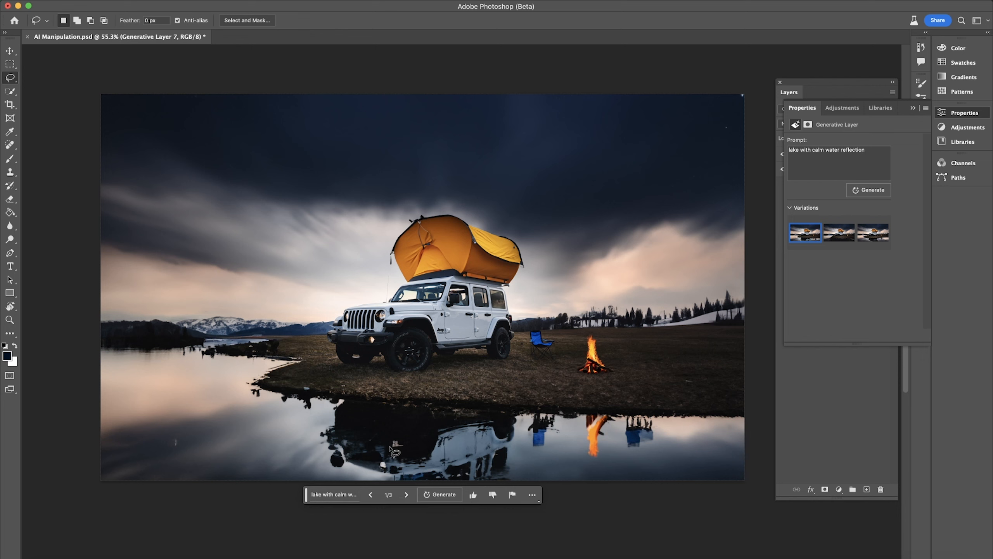
pyautogui.click(10, 53)
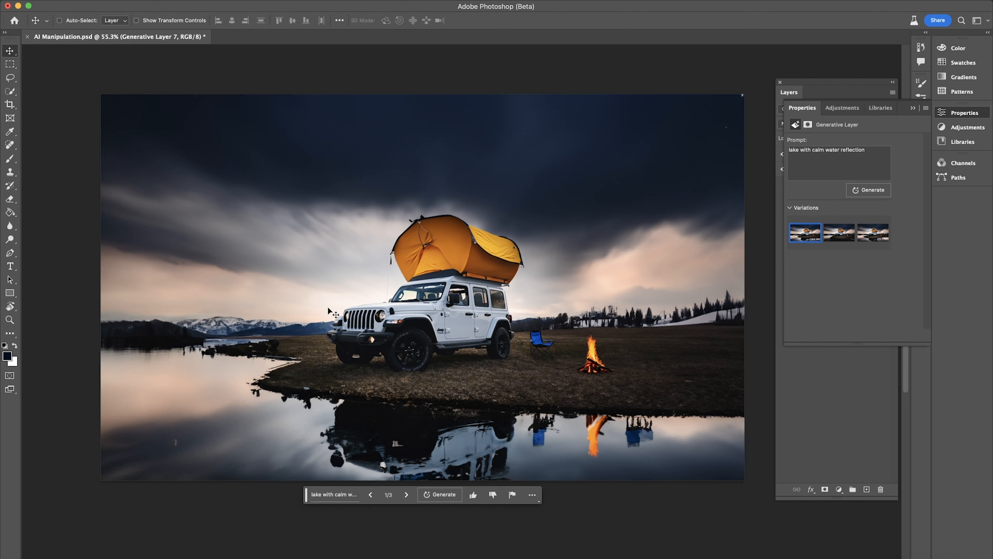
pyautogui.scroll(2, 389, 378)
pyautogui.hscroll(2, 389, 378)
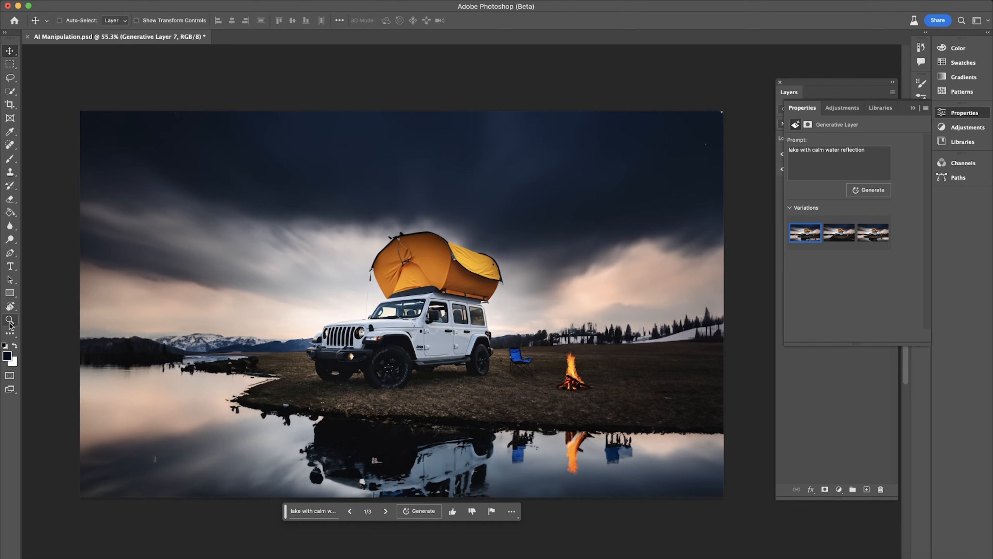
# - Examine the generated lake and its reflections of the Jeep, chair and campfire, both up close and in the full composition
pyautogui.click(10, 321)
pyautogui.click(513, 435)
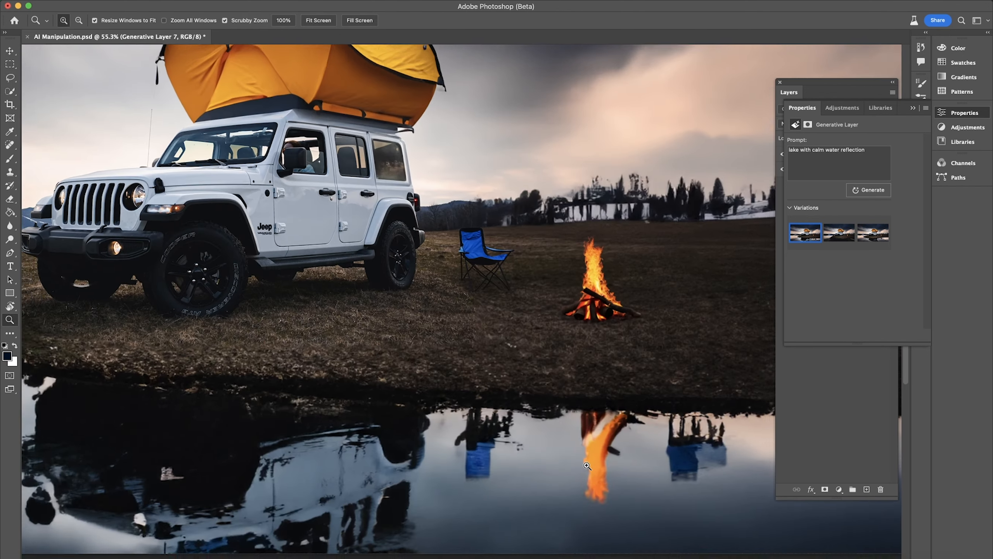
pyautogui.press('v')
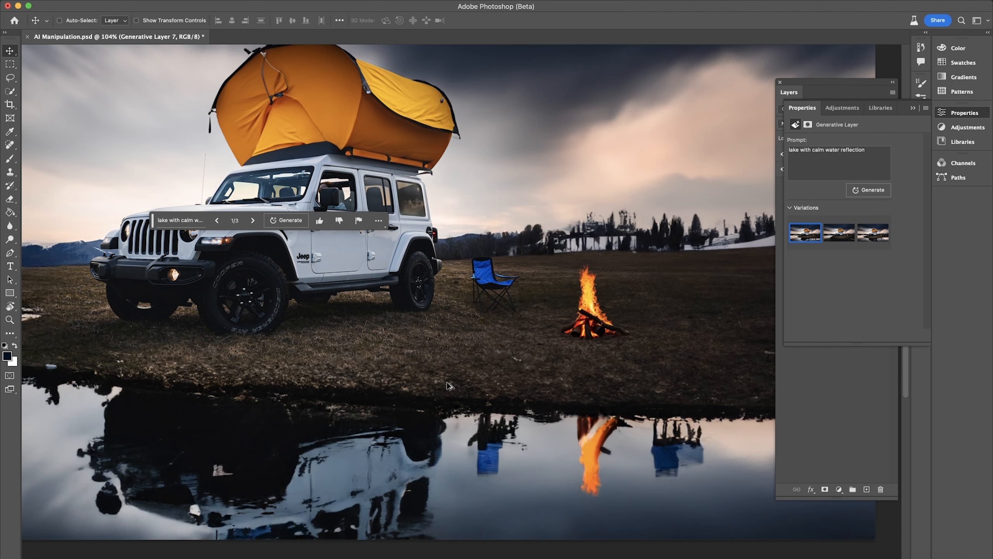
pyautogui.scroll(-2, 449, 387)
pyautogui.moveTo(221, 340); pyautogui.dragTo(467, 375)
pyautogui.hscroll(6, 467, 375)
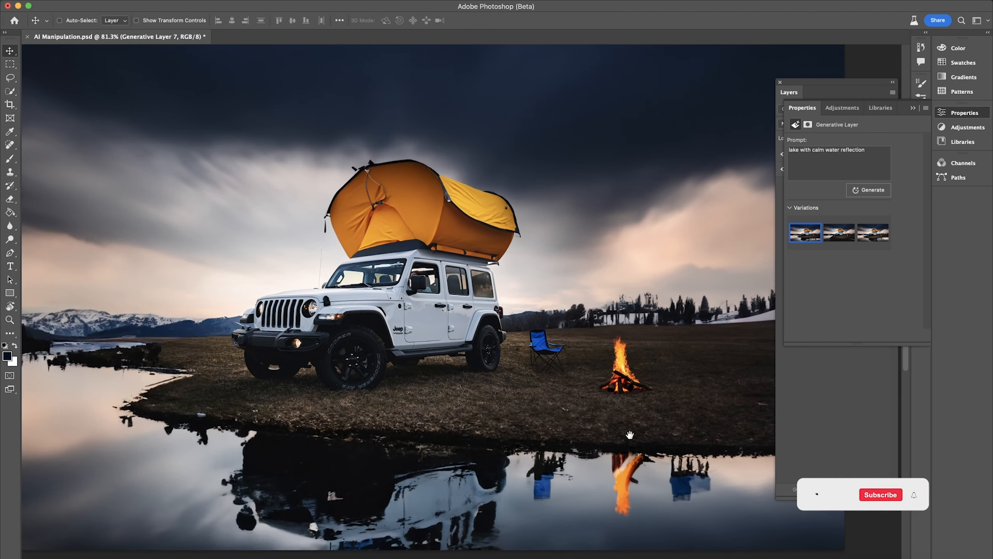
pyautogui.scroll(-5, 630, 435)
pyautogui.scroll(1, 522, 380)
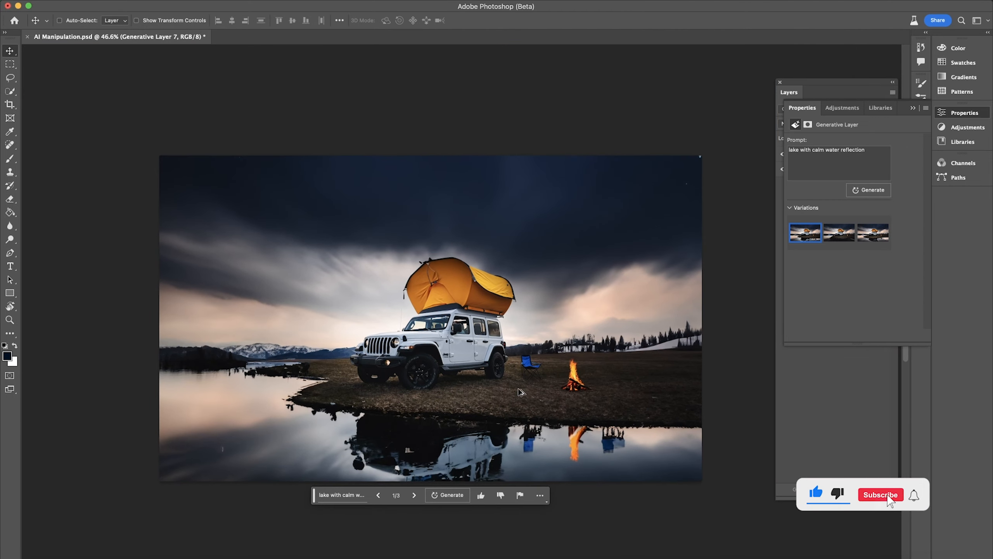
pyautogui.scroll(2, 493, 471)
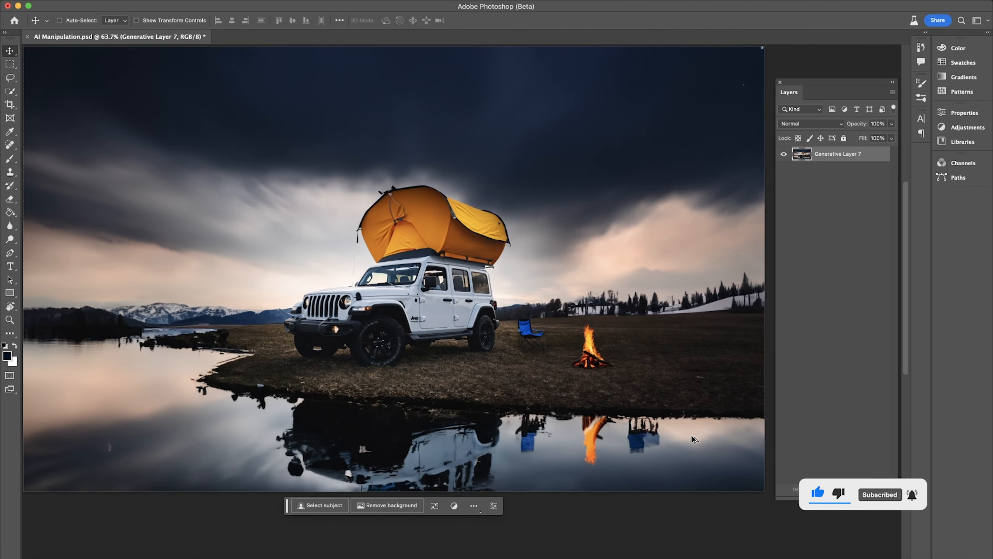
# - Lasso the stray second chair reflection in the lake and remove it with Generative Fill using an empty prompt
pyautogui.click(10, 79)
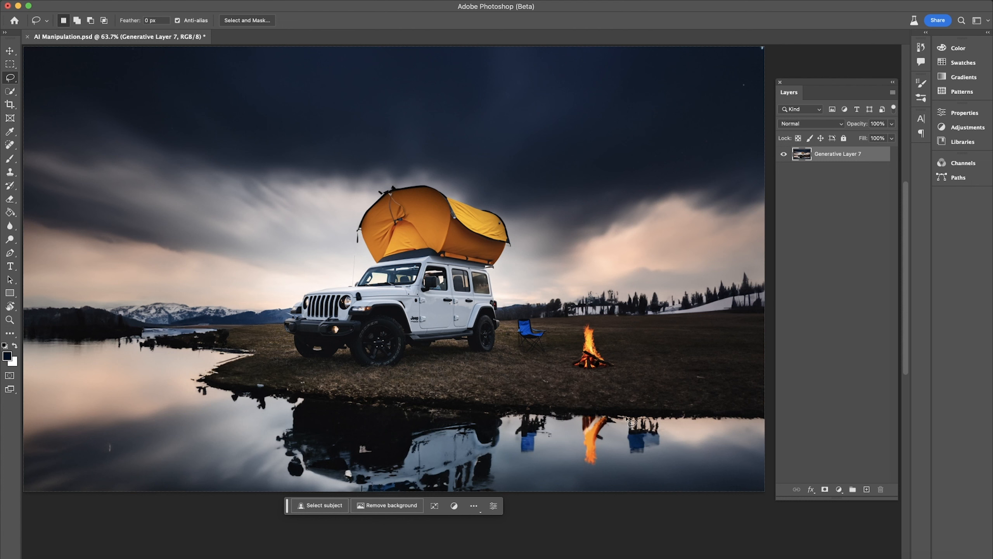
pyautogui.moveTo(624, 416); pyautogui.dragTo(619, 447)
pyautogui.moveTo(682, 459); pyautogui.dragTo(673, 420)
pyautogui.click(563, 478)
pyautogui.click(735, 478)
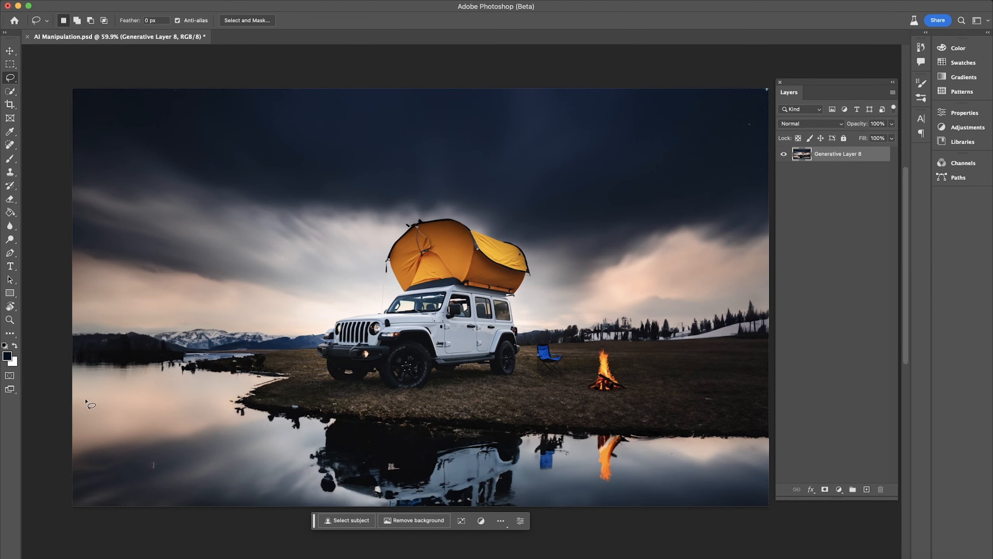
# - Try lassoing the calm water beside the shore, filling it generatively with "kayak" and comparing the variations
pyautogui.moveTo(81, 385); pyautogui.dragTo(173, 380)
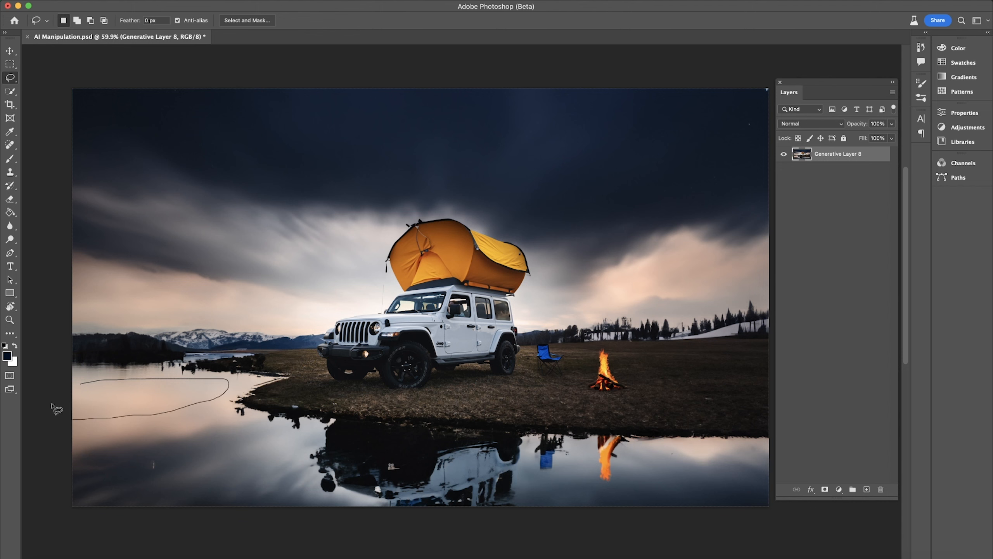
pyautogui.moveTo(85, 383); pyautogui.dragTo(82, 384)
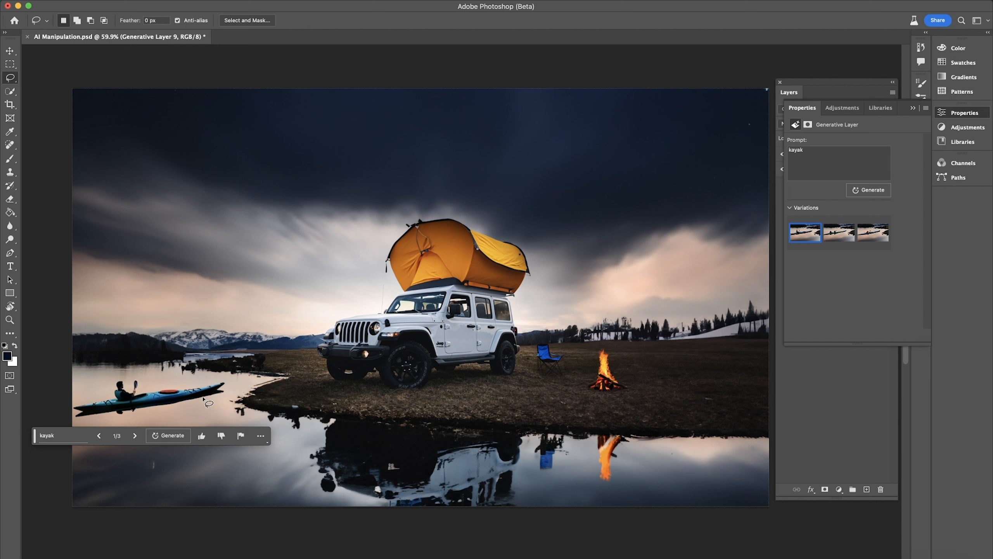
pyautogui.click(135, 436)
pyautogui.click(135, 436)
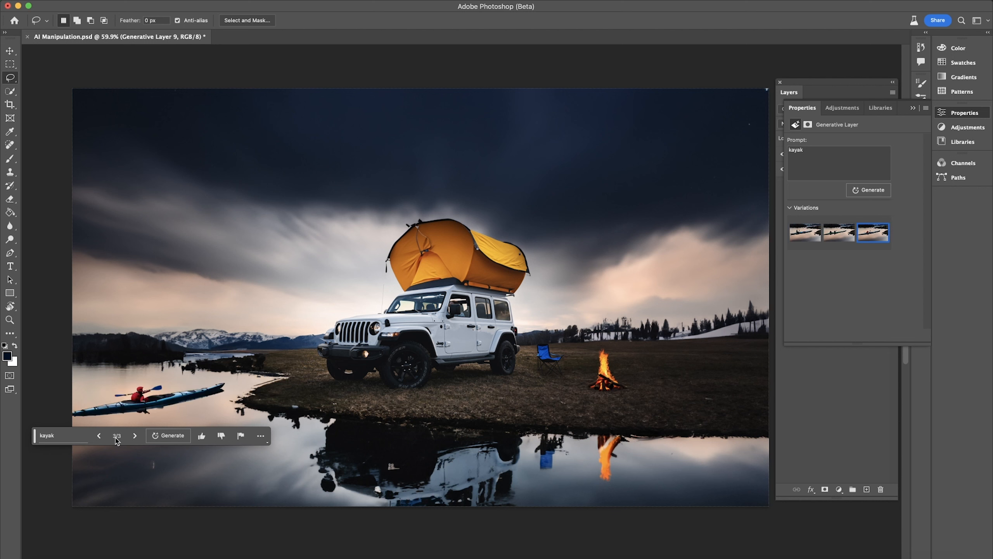
pyautogui.click(99, 435)
pyautogui.click(99, 435)
# - Generate the "kayak" fill again on the water, keep the first variation with the empty red kayak and merge its layer down
pyautogui.click(868, 190)
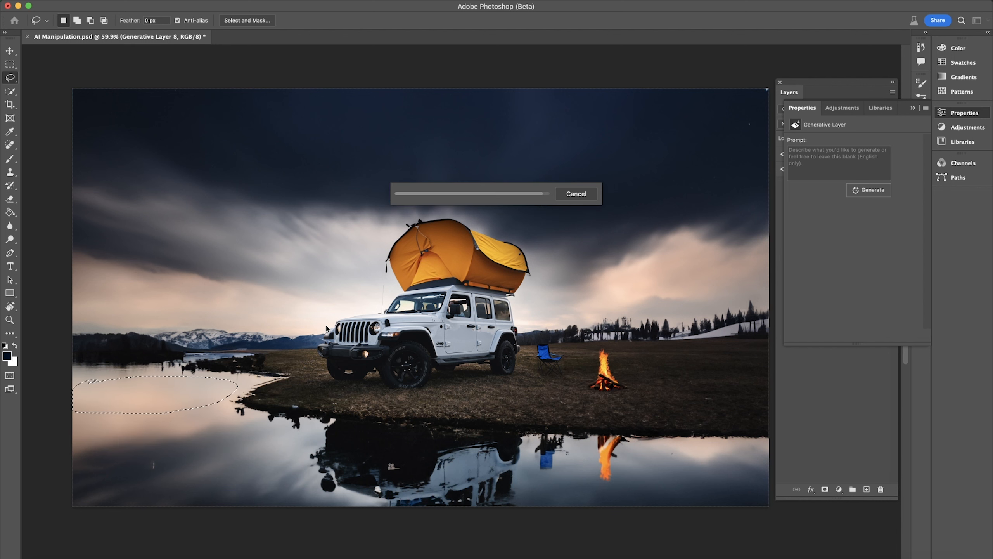
pyautogui.click(873, 232)
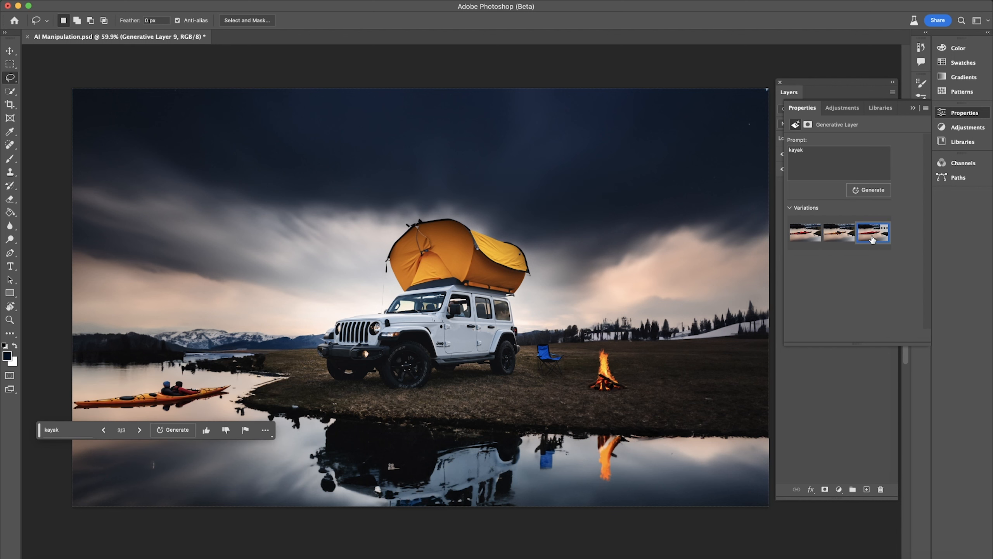
pyautogui.click(799, 232)
pyautogui.click(913, 108)
pyautogui.press('shift+super+e')
# - Try lassoing the upper sky above the tent and filling it generatively with the prompt "northern lights"
pyautogui.press('v')
pyautogui.moveTo(636, 275); pyautogui.dragTo(602, 300)
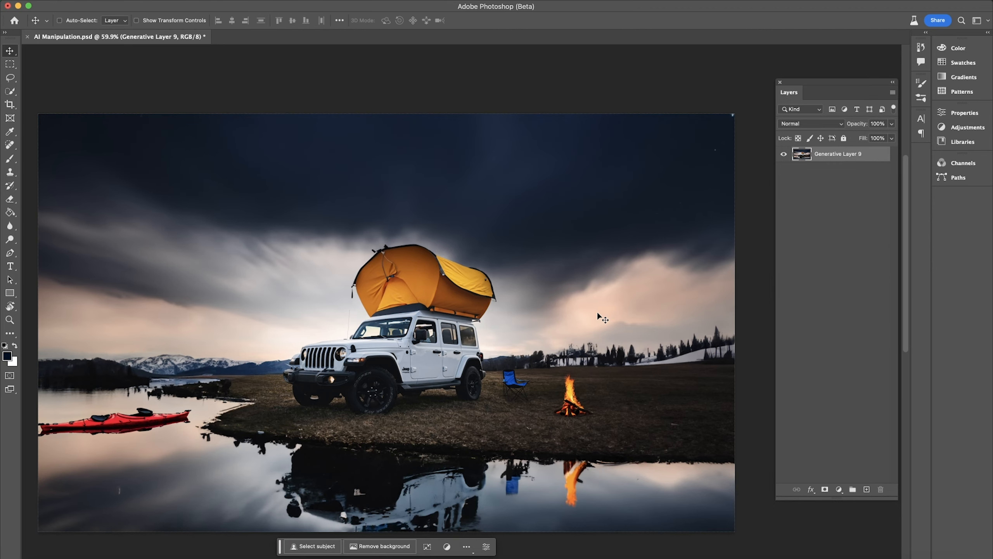
pyautogui.press('l')
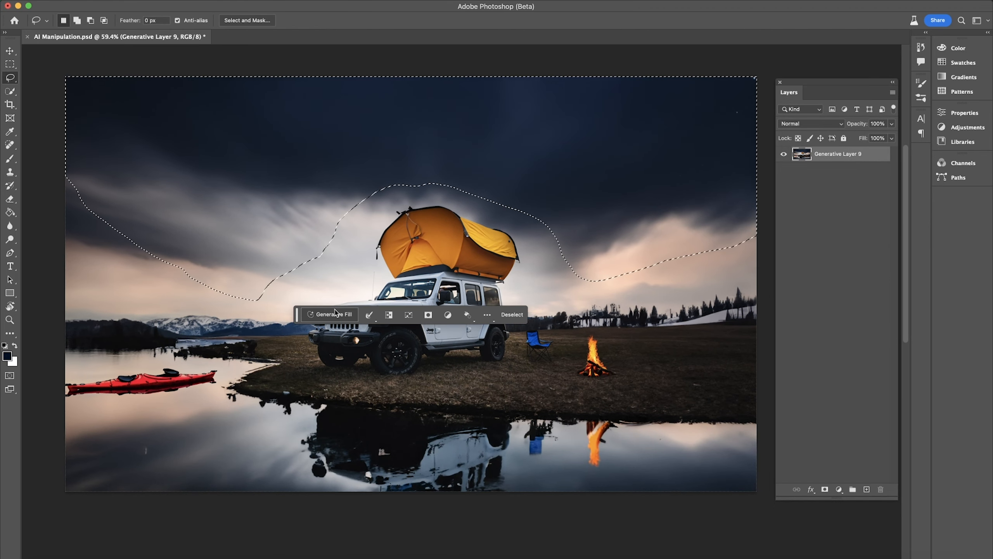
pyautogui.click(312, 315)
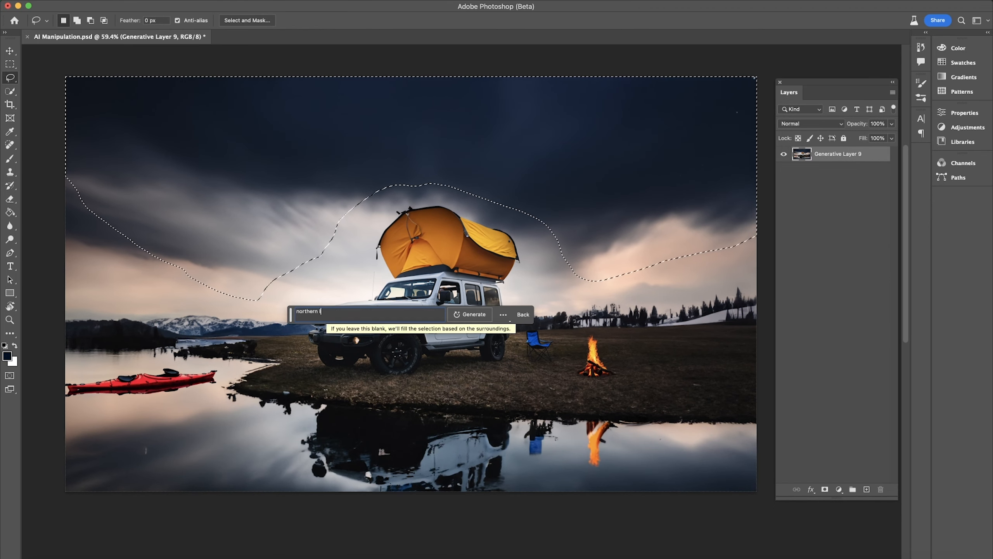
pyautogui.press('Return')
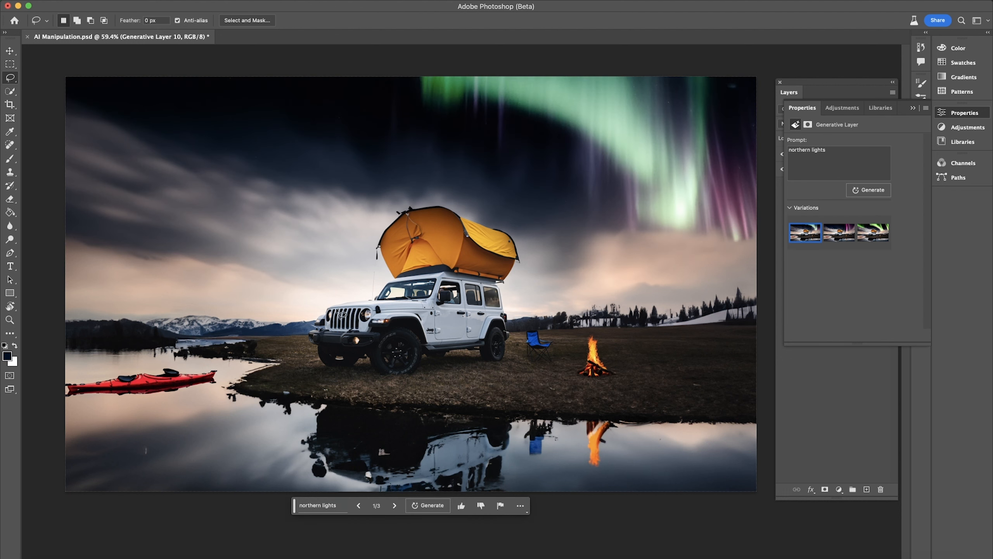
# - Compare the three northern lights variations in the sky
pyautogui.click(831, 237)
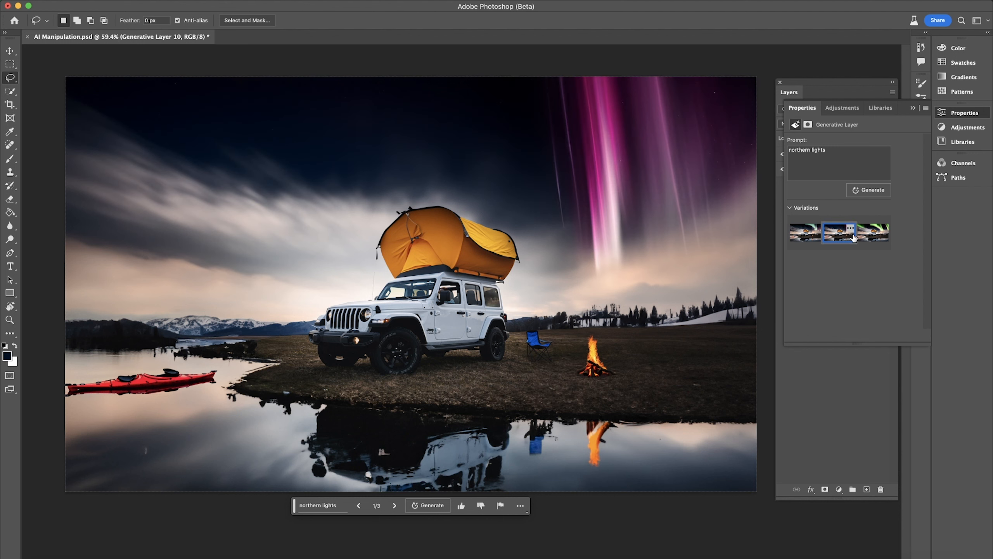
pyautogui.click(883, 237)
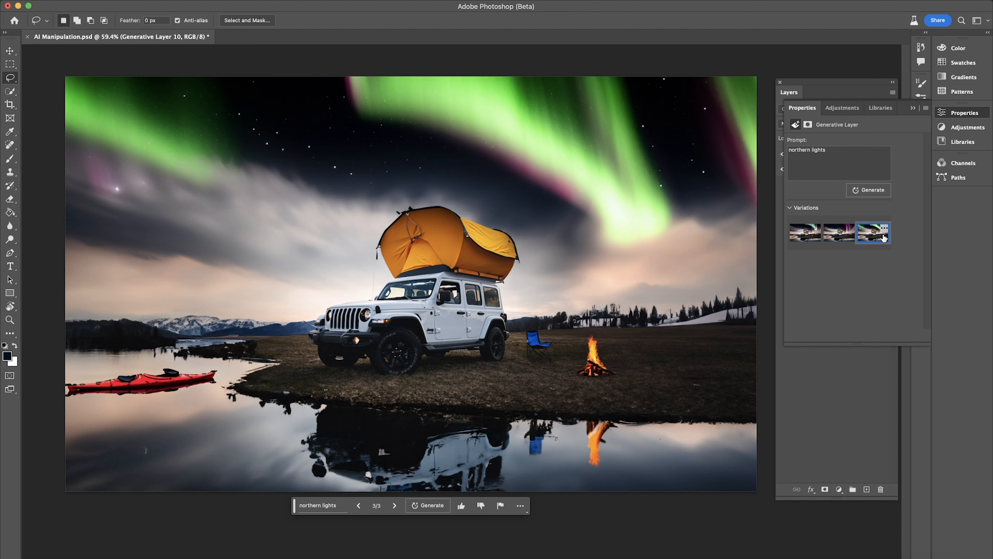
pyautogui.click(815, 238)
pyautogui.click(848, 238)
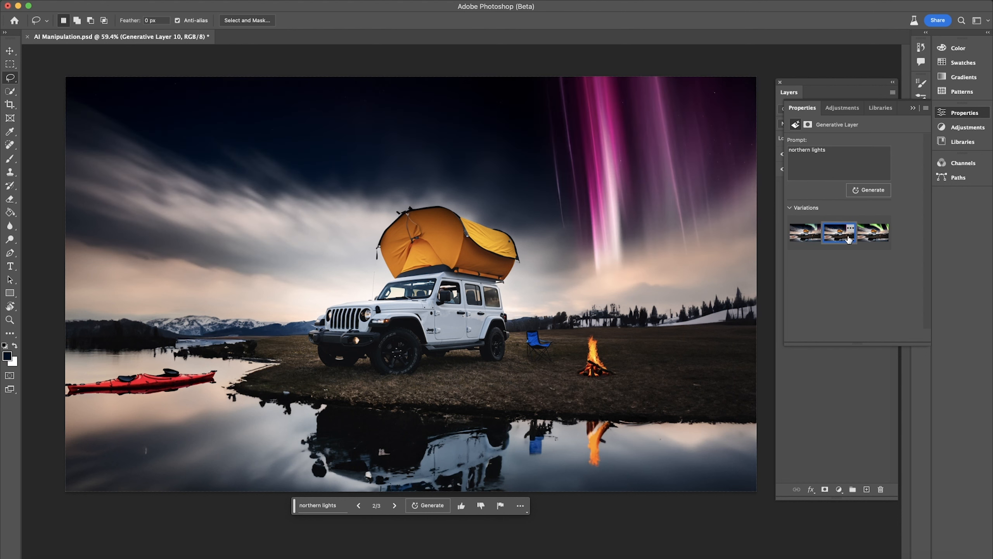
pyautogui.click(874, 235)
pyautogui.click(808, 235)
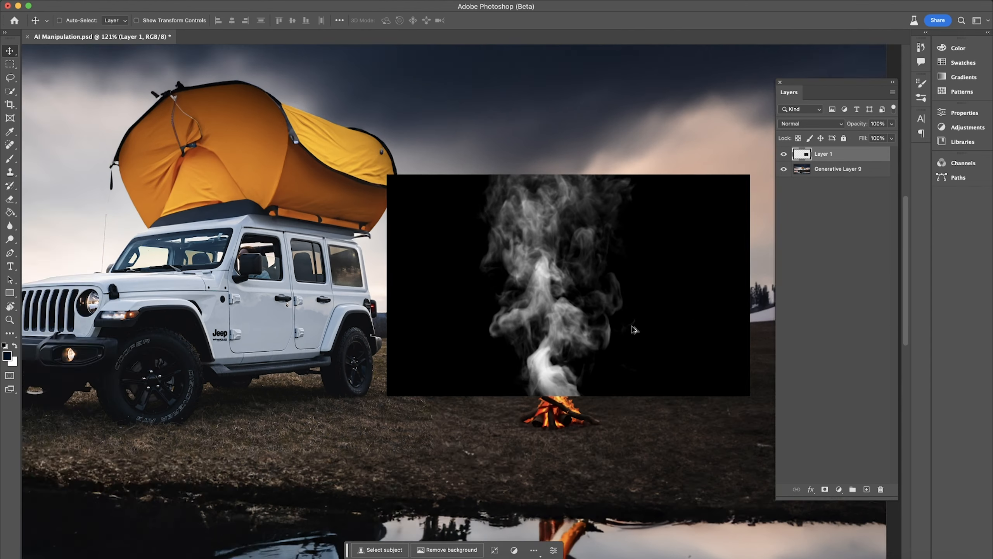
# - Set the blend mode of the smoke image layer above the campfire to Screen
pyautogui.click(802, 123)
pyautogui.click(805, 213)
pyautogui.press('b')
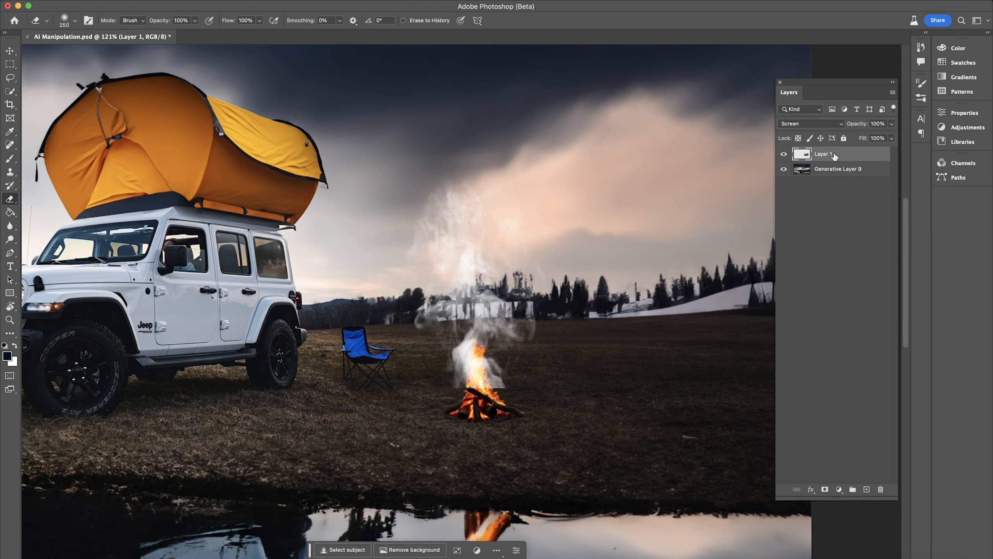
# - Darken the shadows of the smoke layer with Levels and erase the smoke covering the campfire's flames
pyautogui.hotkey('ctrl', 'l')
pyautogui.moveTo(177, 192); pyautogui.dragTo(196, 191)
pyautogui.click(287, 94)
pyautogui.press('e')
pyautogui.moveTo(516, 371)
pyautogui.mouseDown()
pyautogui.moveTo(504, 401)
pyautogui.moveTo(430, 370)
pyautogui.mouseUp()
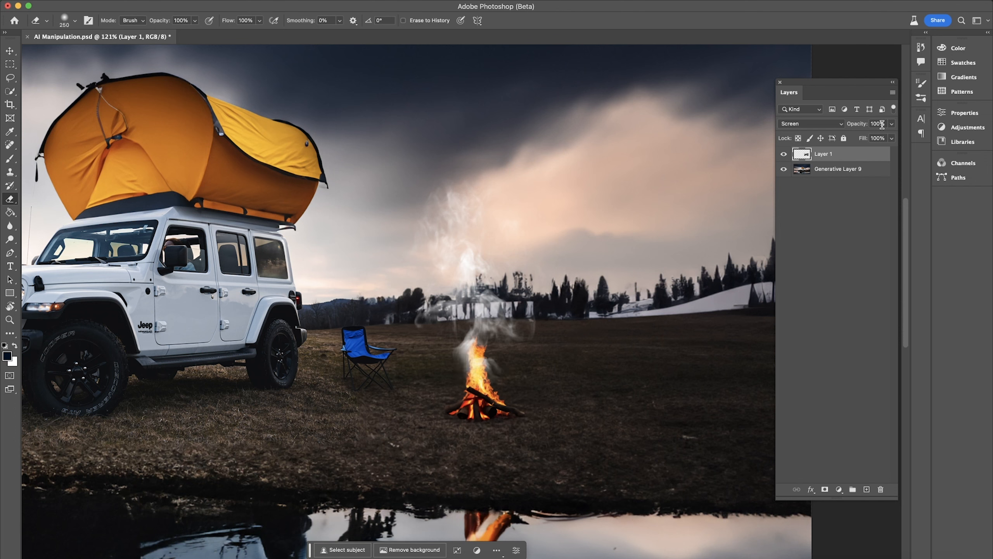
# - Lower the smoke layer's opacity to 59% and move the smoke slightly down toward the campfire
pyautogui.click(891, 124)
pyautogui.moveTo(894, 136); pyautogui.dragTo(871, 136)
pyautogui.press('v')
pyautogui.moveTo(489, 305); pyautogui.dragTo(489, 326)
pyautogui.scroll(-8, 587, 258)
# - Softly erase the excess smoke around the flames with the Eraser at a reduced opacity
pyautogui.press('e')
pyautogui.scroll(10, 492, 292)
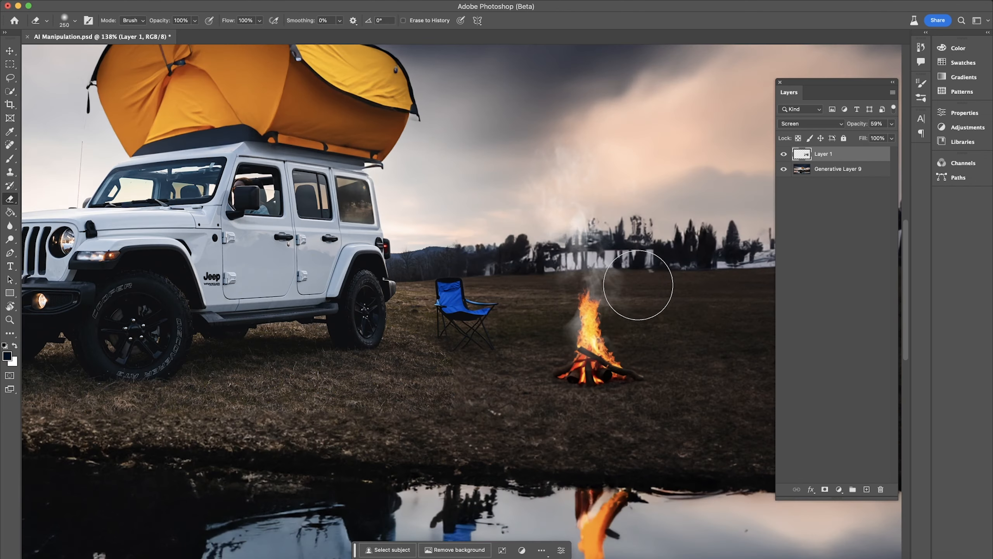
pyautogui.click(194, 20)
pyautogui.moveTo(197, 33); pyautogui.dragTo(166, 33)
pyautogui.moveTo(601, 298); pyautogui.dragTo(558, 325)
pyautogui.press('v')
pyautogui.scroll(-6, 509, 367)
pyautogui.scroll(4, 610, 301)
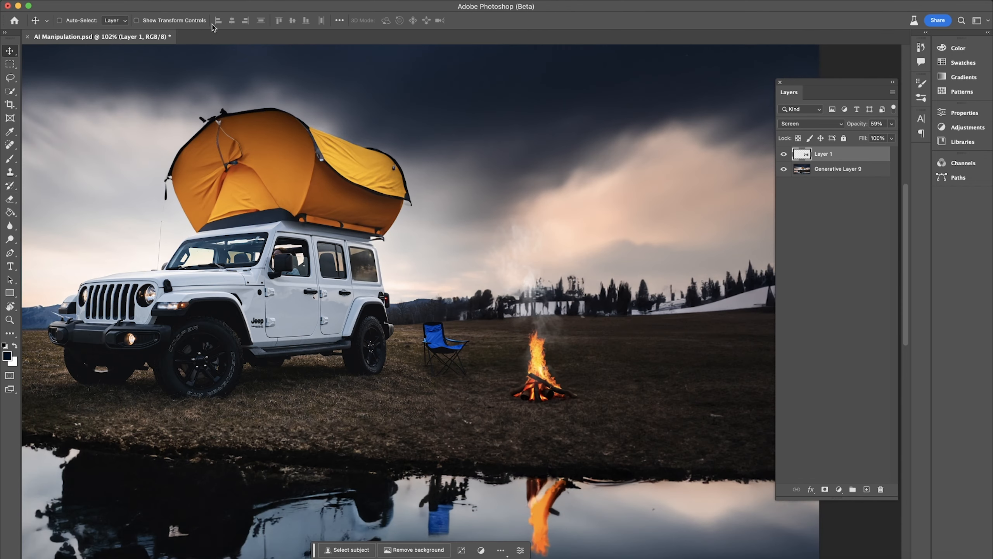
# - Apply an image adjustment with a lowered slider value to the smoke layer
pyautogui.click(147, 1)
pyautogui.moveTo(172, 21)
pyautogui.click(306, 84)
pyautogui.moveTo(335, 176); pyautogui.dragTo(316, 177)
pyautogui.click(447, 155)
pyautogui.scroll(-5, 469, 274)
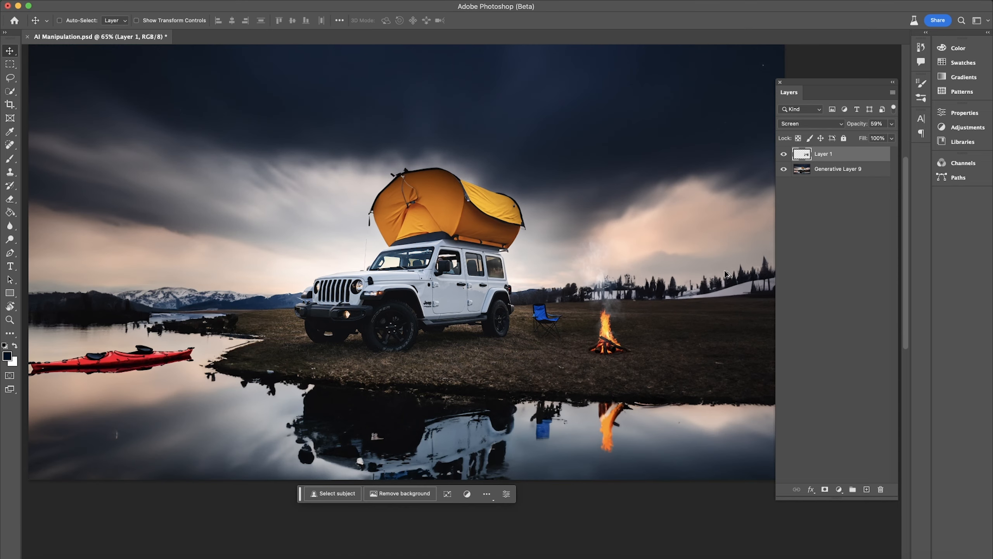
# - Duplicate the smoke layer, merge the copy with the original and set the merged layer's blend mode to Screen
pyautogui.press('super+j')
pyautogui.keyDown('shift'); pyautogui.click(823, 169); pyautogui.keyUp('shift')
pyautogui.press('super+e')
pyautogui.click(811, 124)
pyautogui.click(800, 208)
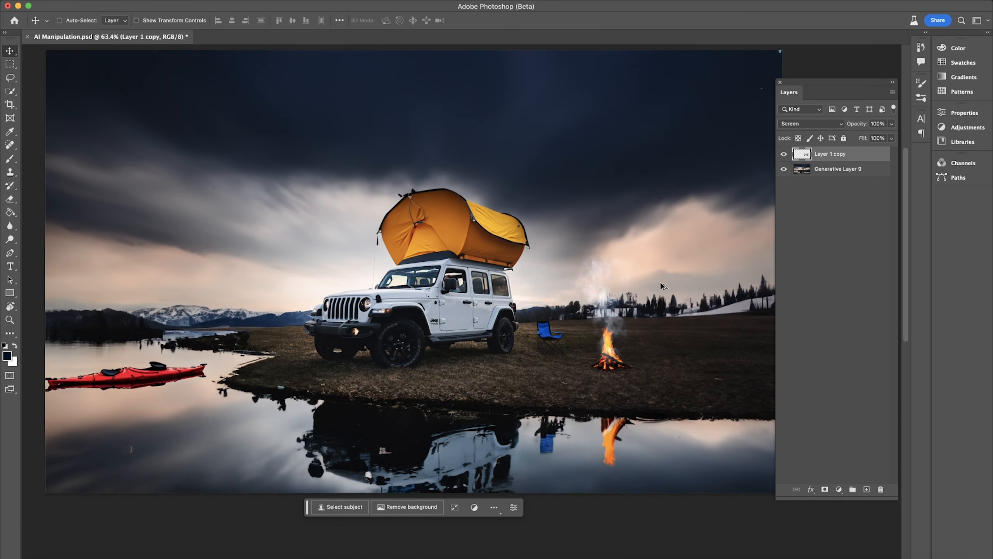
# - Lower the opacity of the combined smoke layer and merge it with the scene layer below
pyautogui.scroll(5, 649, 273)
pyautogui.click(891, 124)
pyautogui.moveTo(892, 136); pyautogui.dragTo(875, 137)
pyautogui.press('e')
pyautogui.scroll(-5, 589, 275)
pyautogui.scroll(-2, 440, 202)
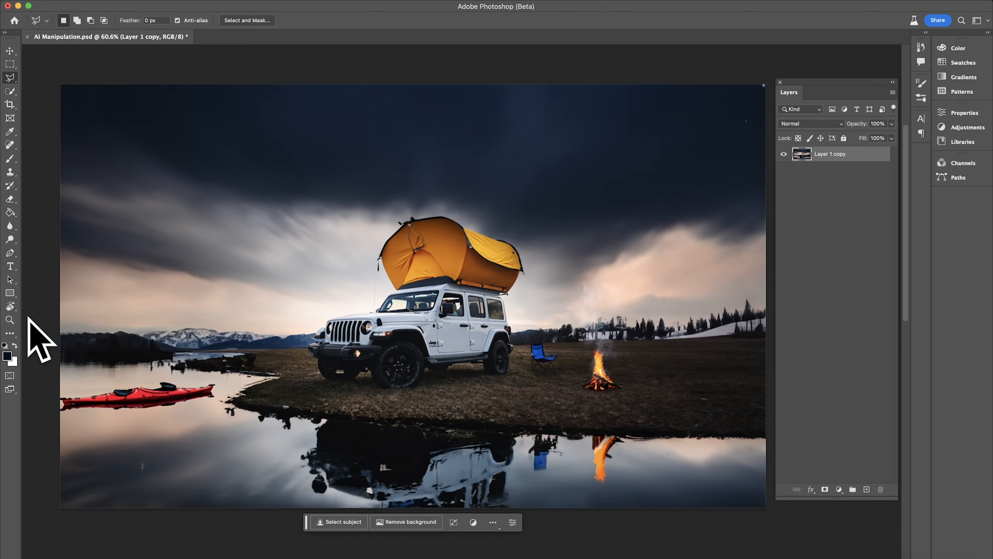
# - Outline the front roof edge above the Jeep's windshield with the Polygonal Lasso and fill it generatively with "fog light"
pyautogui.click(9, 320)
pyautogui.moveTo(392, 312); pyautogui.dragTo(449, 335)
pyautogui.press('l')
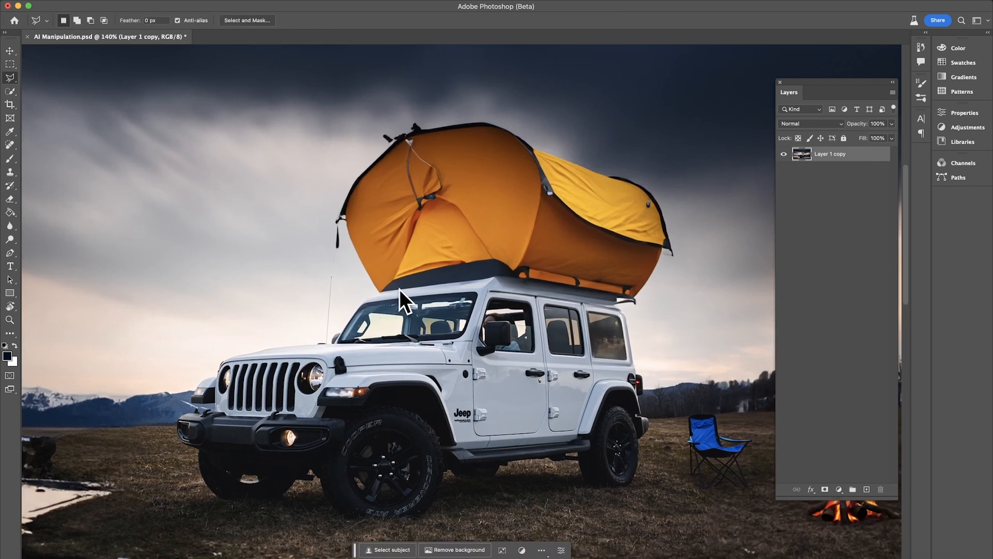
pyautogui.click(354, 281)
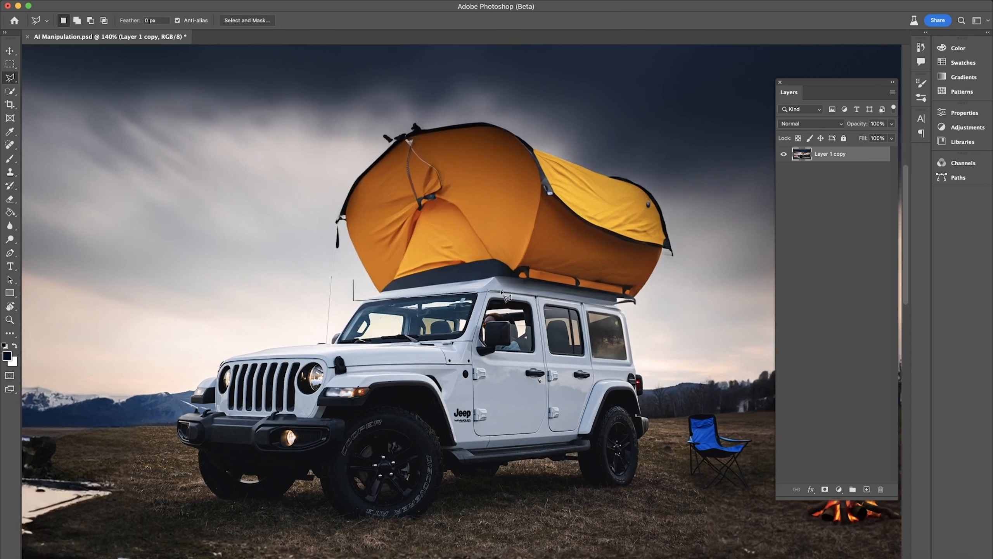
pyautogui.click(353, 278)
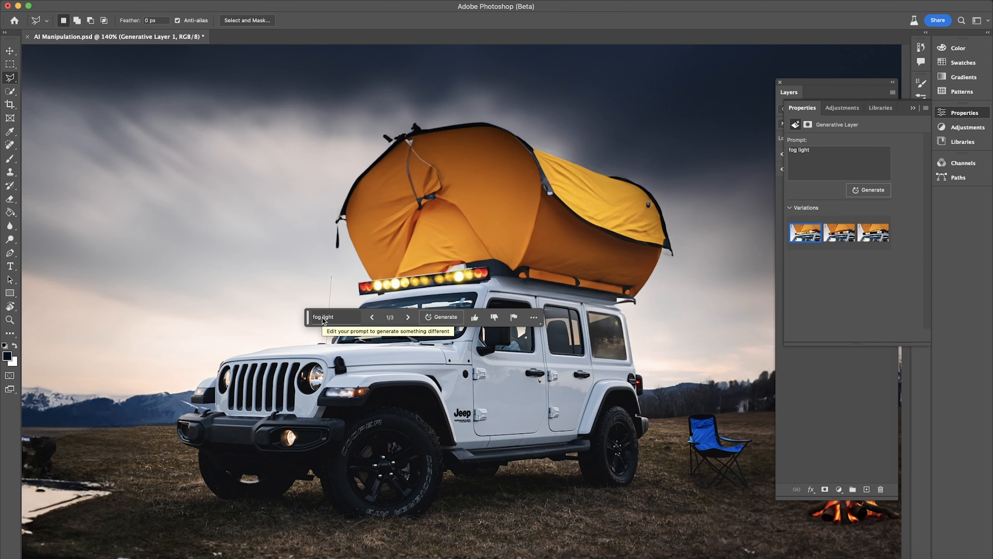
# - Compare the fog light variations on the Jeep's roof and generate another set with the same prompt
pyautogui.click(844, 239)
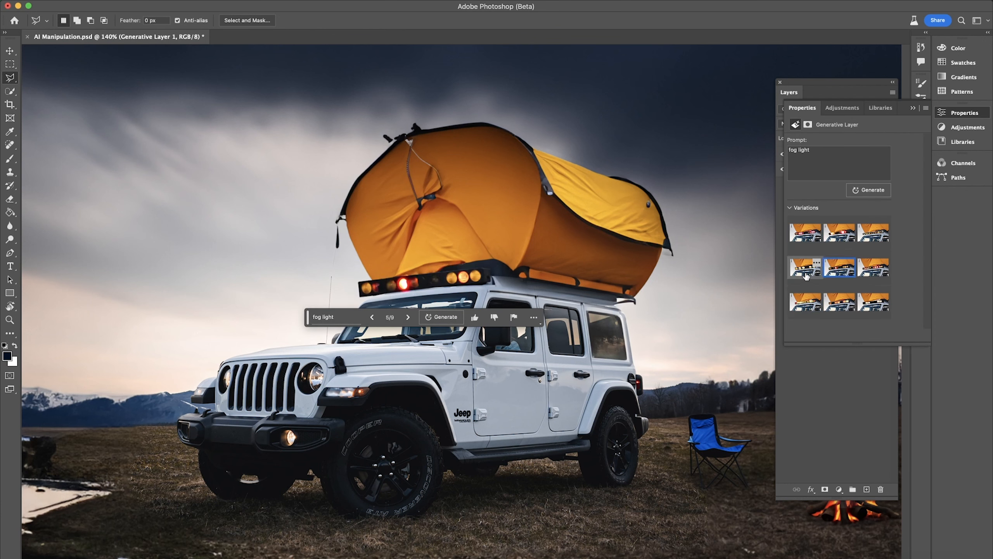
pyautogui.click(864, 310)
pyautogui.click(868, 190)
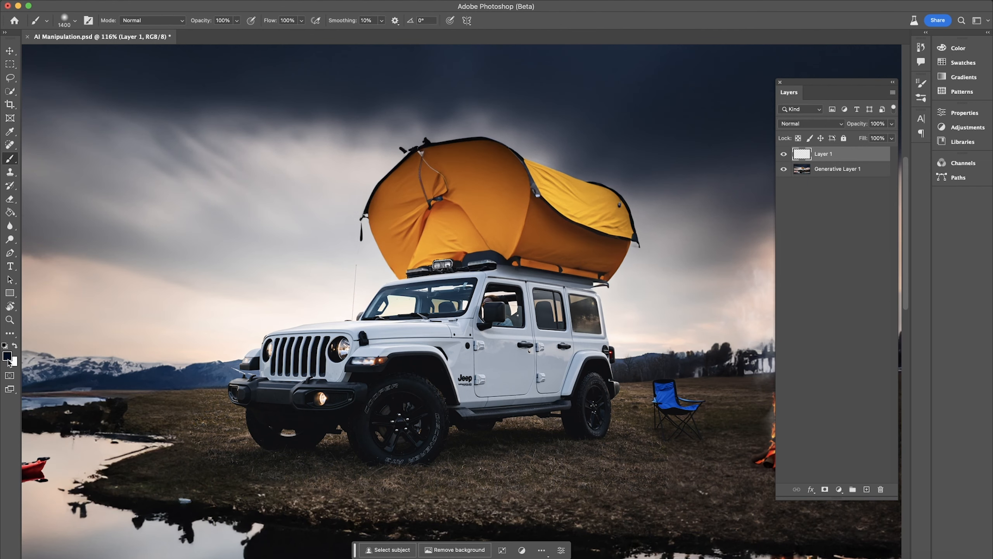
# - Set the foreground colour to the warm yellow ffcf5b and activate the Brush for the roof fog lights
pyautogui.click(7, 357)
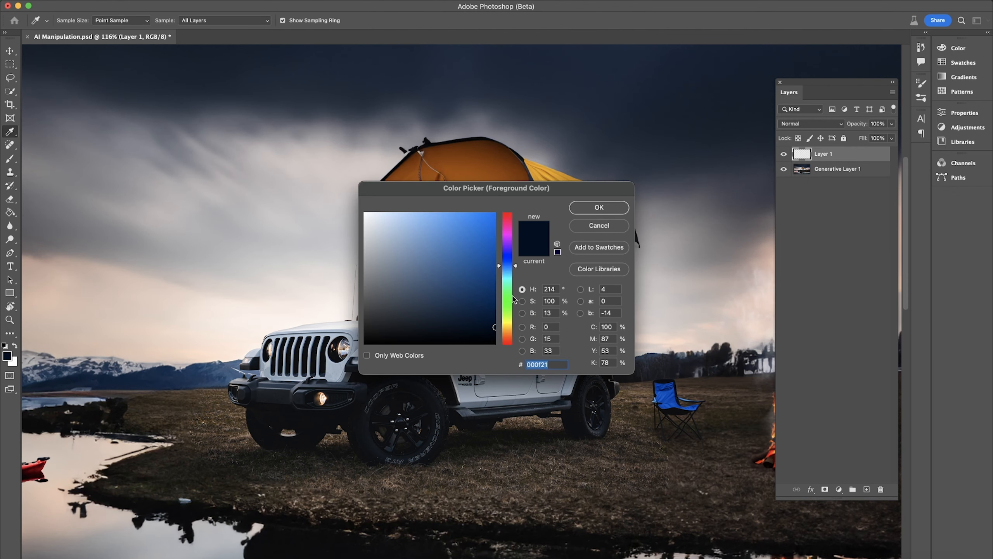
pyautogui.moveTo(514, 299); pyautogui.dragTo(514, 329)
pyautogui.moveTo(478, 254); pyautogui.dragTo(450, 212)
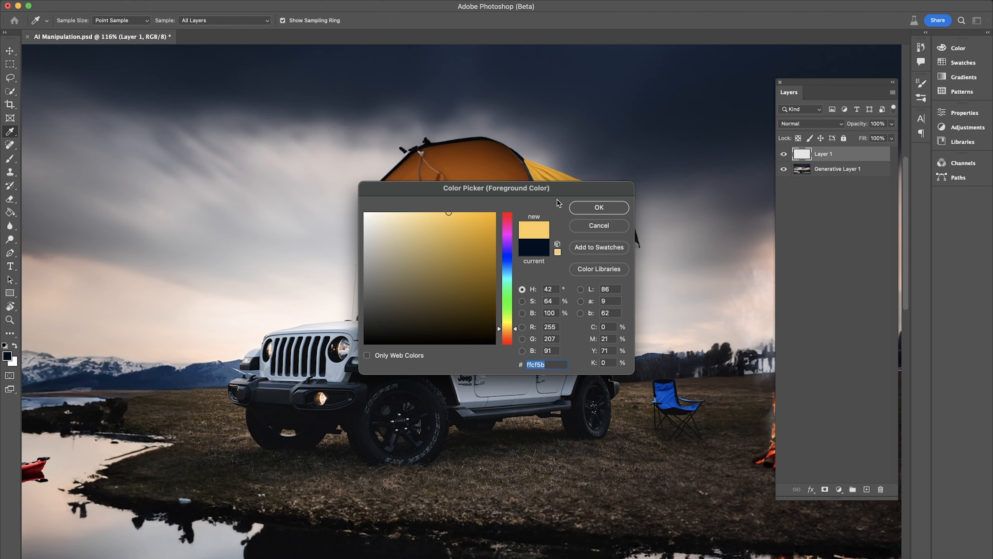
pyautogui.click(598, 207)
pyautogui.scroll(5, 441, 237)
pyautogui.press('b')
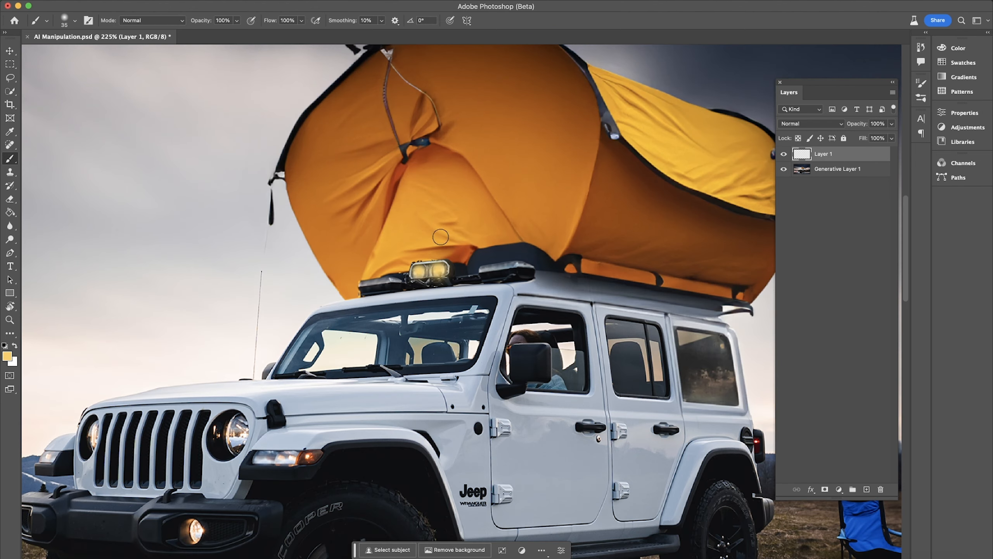
# - Set the empty glow layer to Linear Dodge (Add) and lower the brush opacity to 47%
pyautogui.scroll(-2, 441, 237)
pyautogui.click(811, 123)
pyautogui.click(812, 233)
pyautogui.click(237, 20)
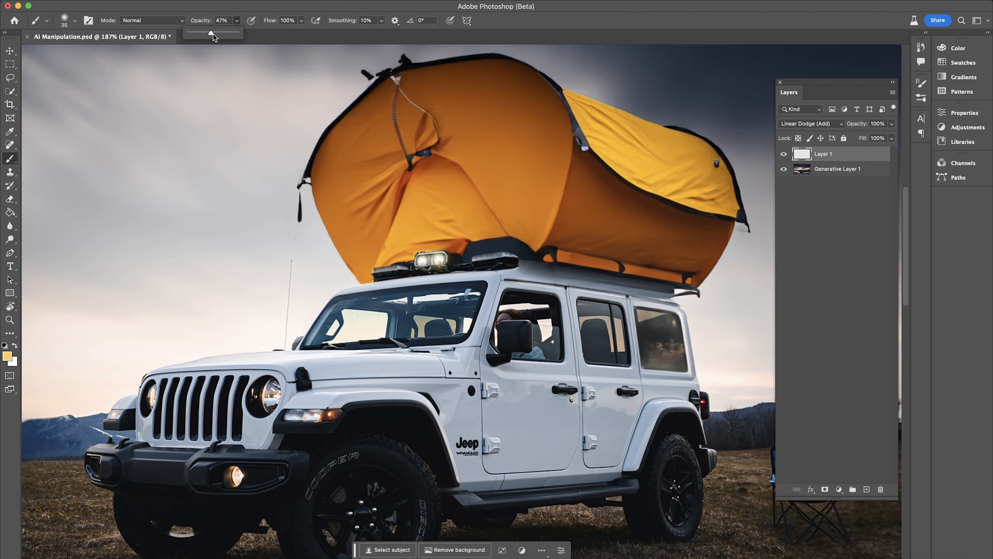
# - Paint a yellow glow over the roof fog light, enlarging the brush for a wider outer halo
pyautogui.press(']')
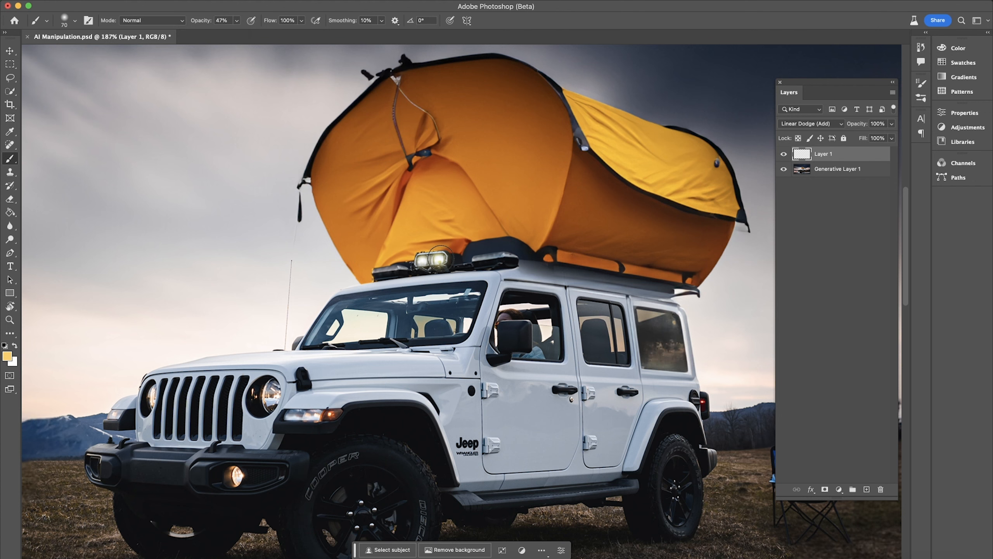
pyautogui.press(']')
pyautogui.click(418, 261)
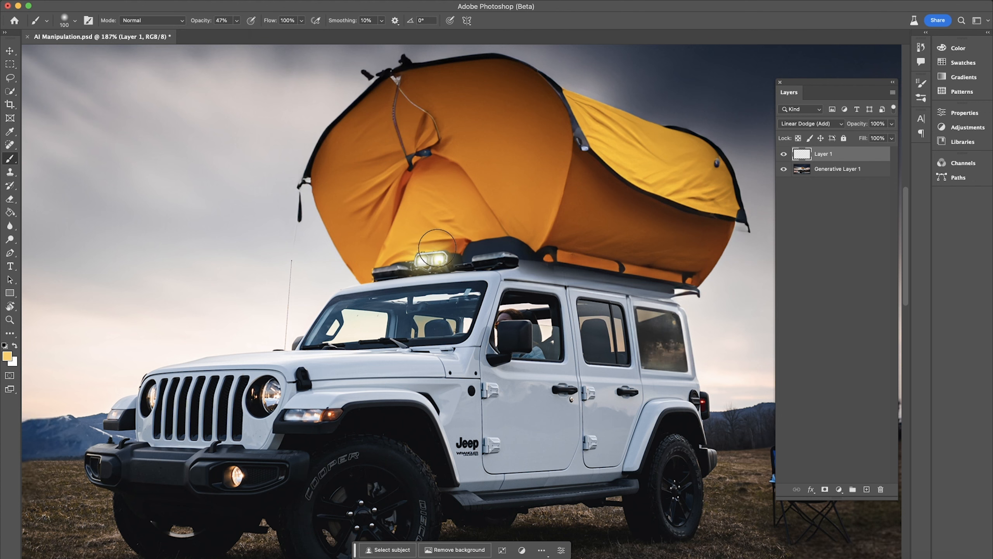
pyautogui.press(']')
pyautogui.press(']')
pyautogui.press(']')
pyautogui.press(']')
pyautogui.press(']')
pyautogui.click(432, 262)
# - Paint small yellow glows on both fog lights in the Jeep's front bumper with a size 80 brush
pyautogui.scroll(-6, 502, 197)
pyautogui.scroll(5, 361, 332)
pyautogui.press('[')
pyautogui.press('[')
pyautogui.press('[')
pyautogui.press('[')
pyautogui.press('[')
pyautogui.click(338, 368)
pyautogui.click(205, 361)
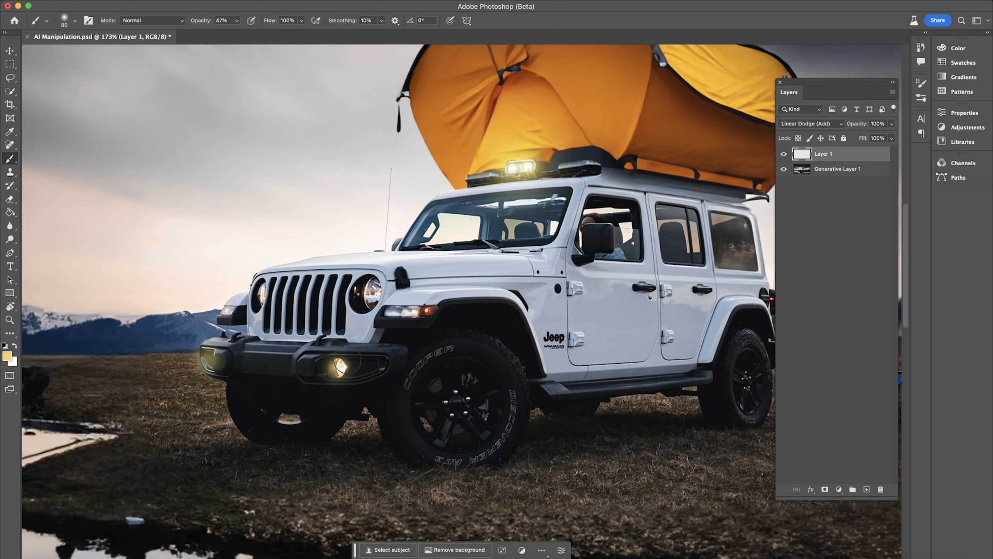
# - Add a wider yellow halo around the bumper fog light nearest the front wheel with a larger brush
pyautogui.press(']')
pyautogui.press(']')
pyautogui.press(']')
pyautogui.press(']')
pyautogui.press(']')
pyautogui.click(333, 367)
# - Change the foreground colour to white and paint a bright glow on both headlights with a size 70 brush
pyautogui.click(7, 356)
pyautogui.click(367, 218)
pyautogui.click(598, 207)
pyautogui.click(369, 296)
pyautogui.press('[')
pyautogui.press('[')
pyautogui.press('[')
pyautogui.press('[')
pyautogui.press('[')
pyautogui.press('[')
pyautogui.click(370, 294)
pyautogui.click(259, 296)
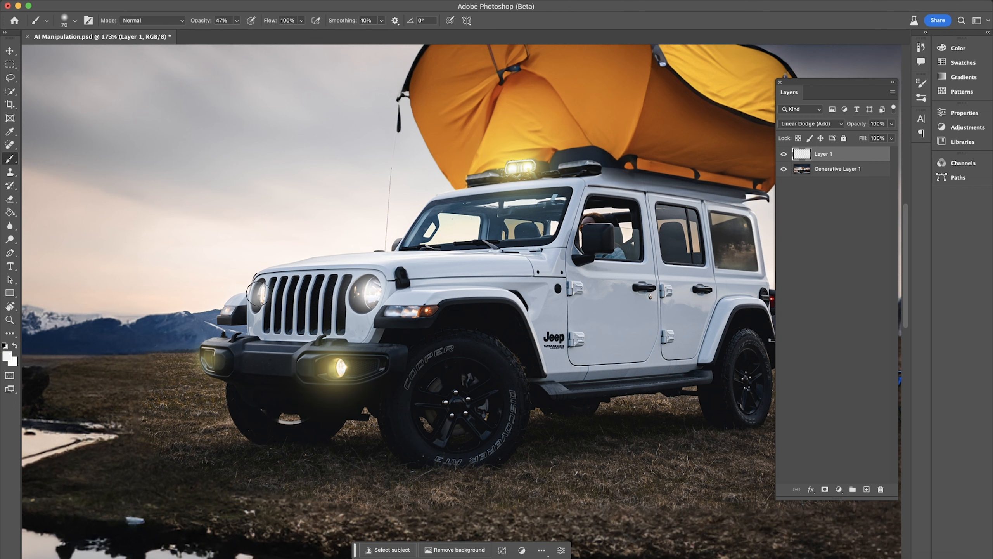
# - Build up wider white halos around both headlights with a larger brush
pyautogui.press(']')
pyautogui.press(']')
pyautogui.press(']')
pyautogui.press(']')
pyautogui.press(']')
pyautogui.press(']')
pyautogui.click(261, 296)
pyautogui.click(261, 295)
pyautogui.click(370, 294)
pyautogui.scroll(-6, 478, 266)
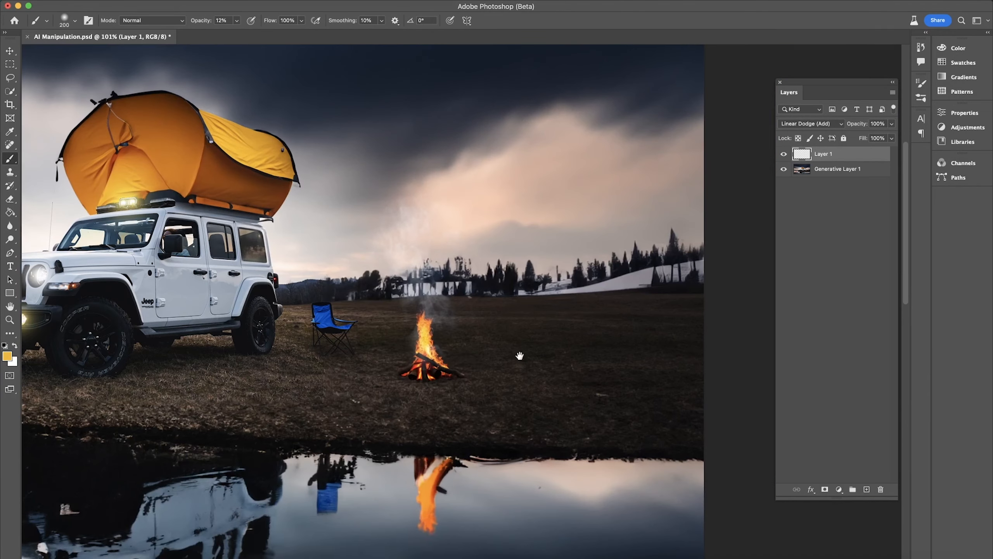
pyautogui.press(']')
pyautogui.press(']')
pyautogui.press(']')
pyautogui.press(']')
pyautogui.click(426, 361)
pyautogui.press('super+z')
pyautogui.press('[')
pyautogui.press('[')
pyautogui.press('[')
pyautogui.scroll(-3, 619, 289)
pyautogui.click(465, 337)
pyautogui.press('super+z')
# - On a new layer, paint a soft orange glow around the campfire and blend it with Vivid Light
pyautogui.click(866, 489)
pyautogui.press(']')
pyautogui.press(']')
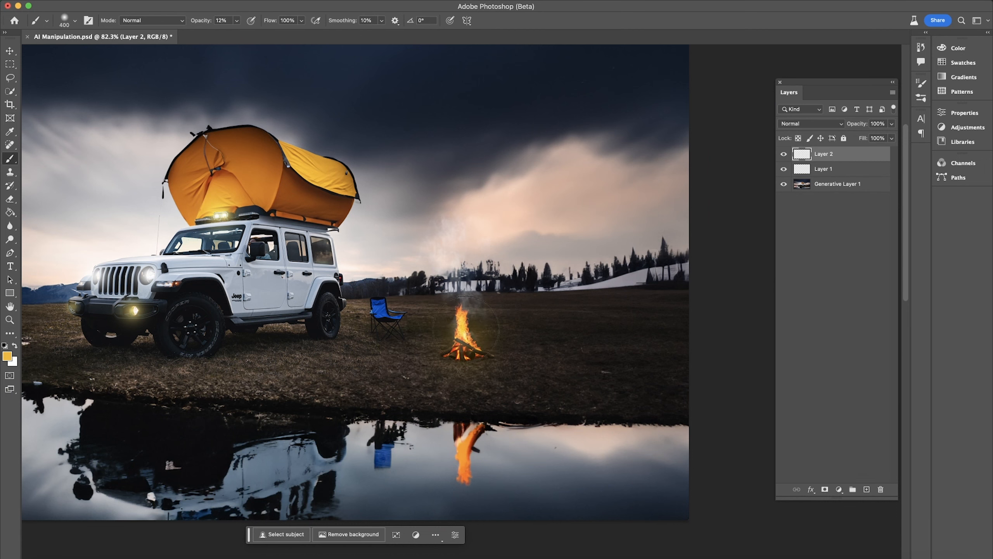
pyautogui.click(810, 123)
pyautogui.click(799, 290)
# - Fade the campfire glow out of the dark underlying tones with Blend If, and soften its lower spill with the Eraser
pyautogui.doubleClick(864, 160)
pyautogui.moveTo(274, 145); pyautogui.dragTo(224, 61)
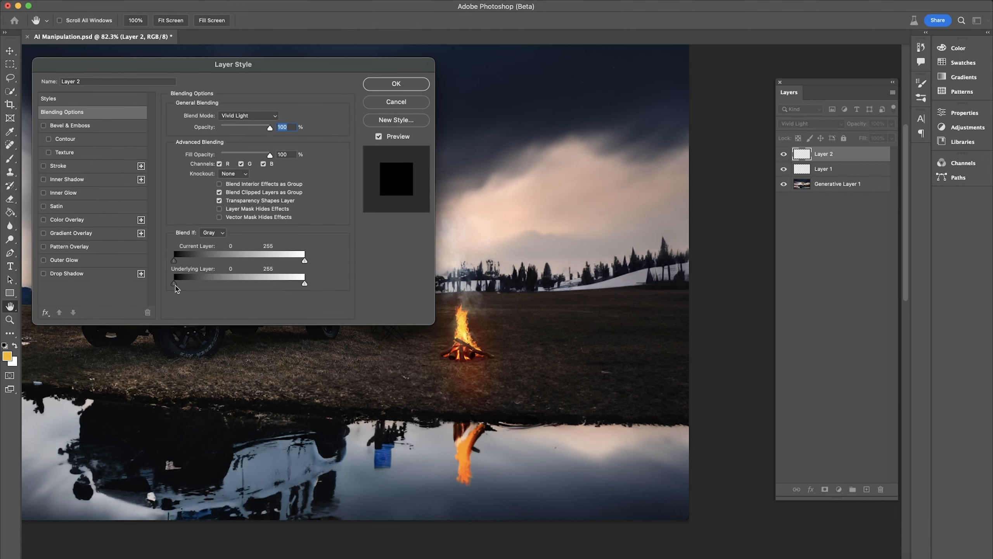
pyautogui.moveTo(177, 289); pyautogui.dragTo(217, 290)
pyautogui.click(397, 83)
pyautogui.scroll(3, 494, 308)
pyautogui.press('e')
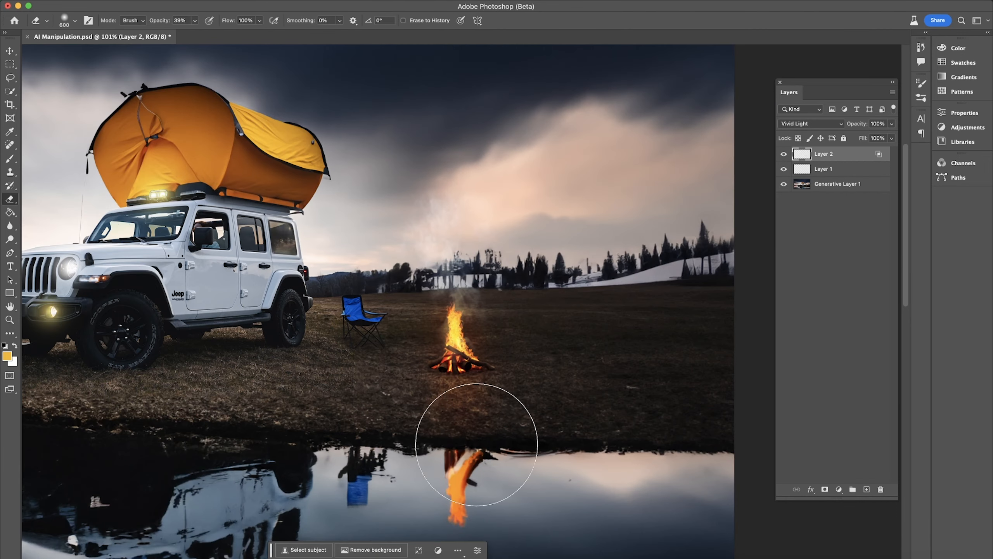
# - Examine the whole composite from the kayak across the Jeep to the campfire and its reflection
pyautogui.press('v')
pyautogui.scroll(-5, 590, 341)
pyautogui.scroll(3, 312, 289)
pyautogui.scroll(4, 153, 358)
pyautogui.press('space')
pyautogui.hscroll(10, 156, 355)
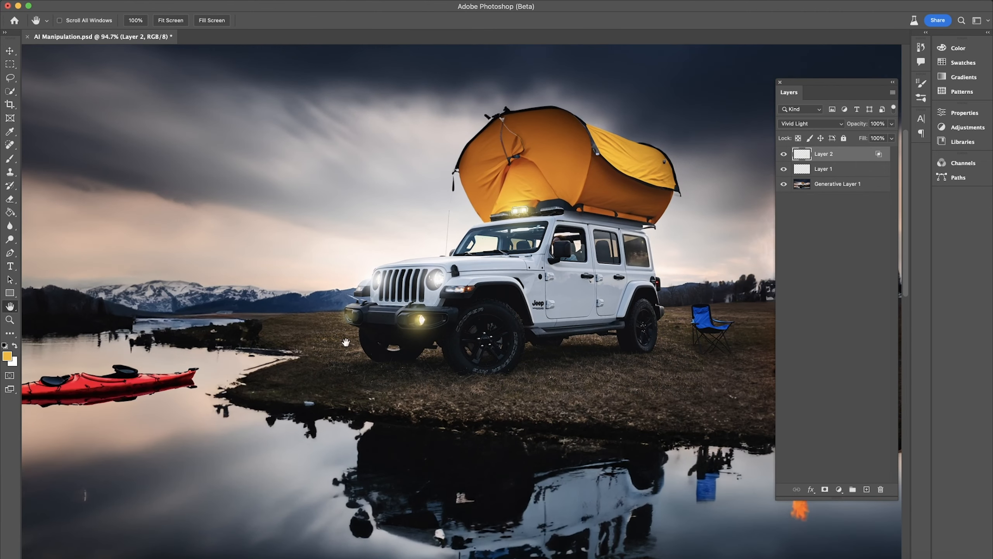
pyautogui.scroll(-5, 500, 357)
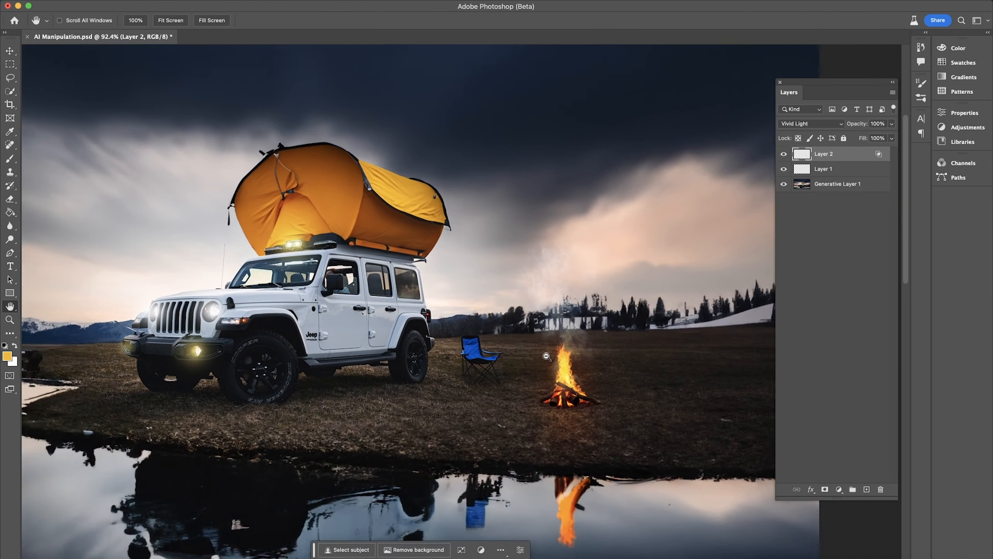
pyautogui.scroll(2, 532, 353)
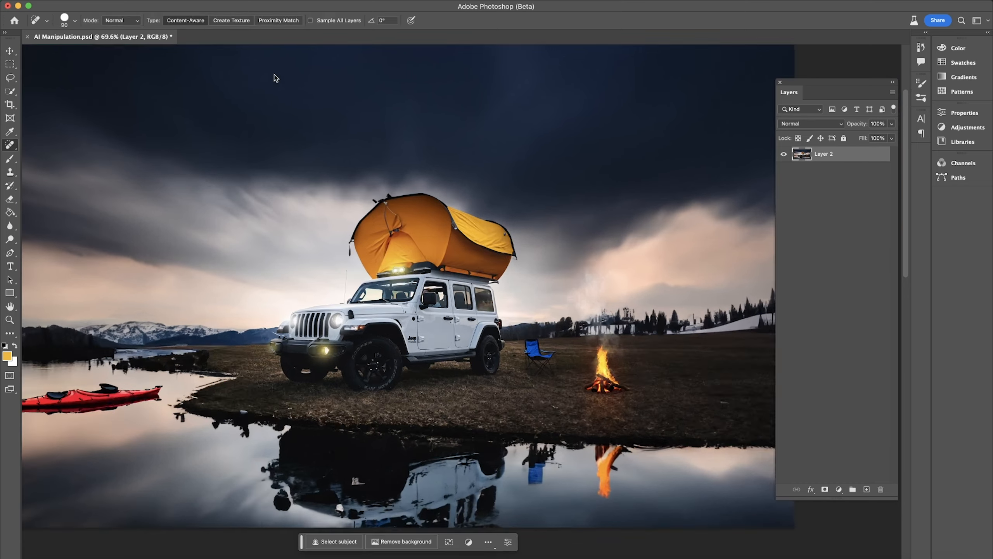
# - Open the Camera Raw filter and set temperature -6, tint -8, shadows +13, texture +9, clarity +8 and dehaze -15, and reduce vibrance
pyautogui.press('super+shift+a')
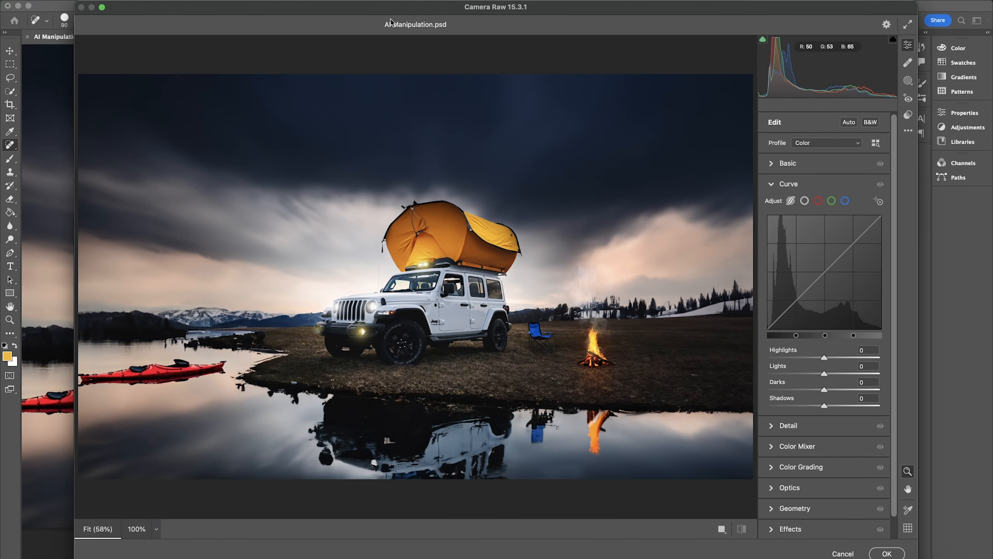
pyautogui.moveTo(391, 22); pyautogui.dragTo(358, 21)
pyautogui.click(755, 163)
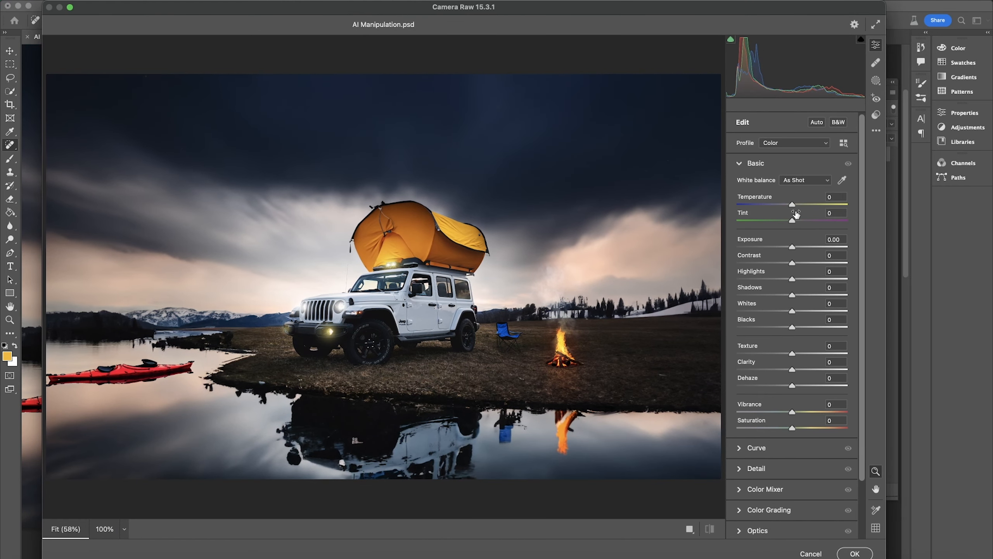
pyautogui.moveTo(792, 295)
pyautogui.mouseDown()
pyautogui.moveTo(810, 295)
pyautogui.moveTo(800, 296)
pyautogui.mouseUp()
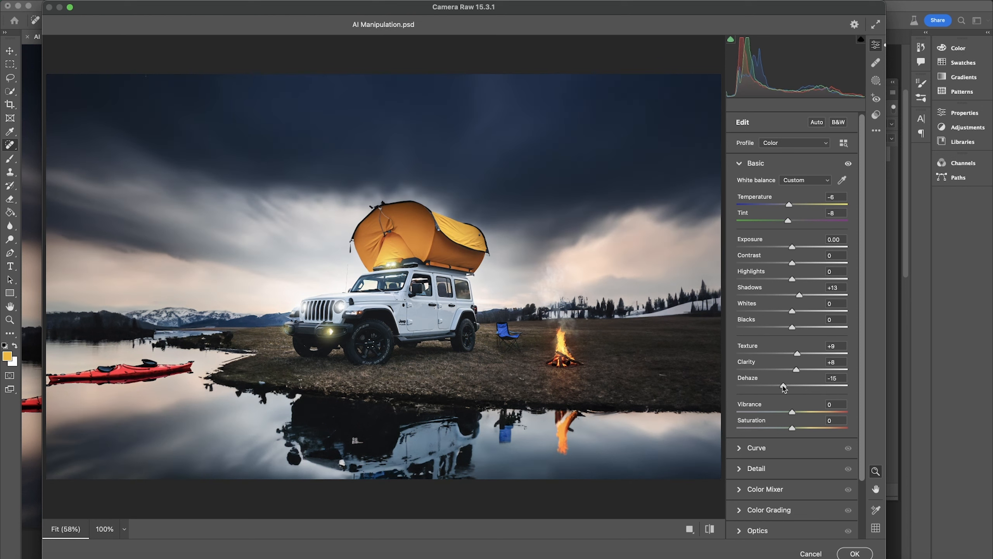
pyautogui.moveTo(792, 412)
pyautogui.mouseDown()
pyautogui.moveTo(788, 428)
pyautogui.moveTo(777, 414)
pyautogui.mouseUp()
# - Calibrate the primary hues to red -17, green +25 and blue -25, and set the orange saturation to -4
pyautogui.click(747, 469)
pyautogui.click(762, 422)
pyautogui.moveTo(792, 511); pyautogui.dragTo(778, 514)
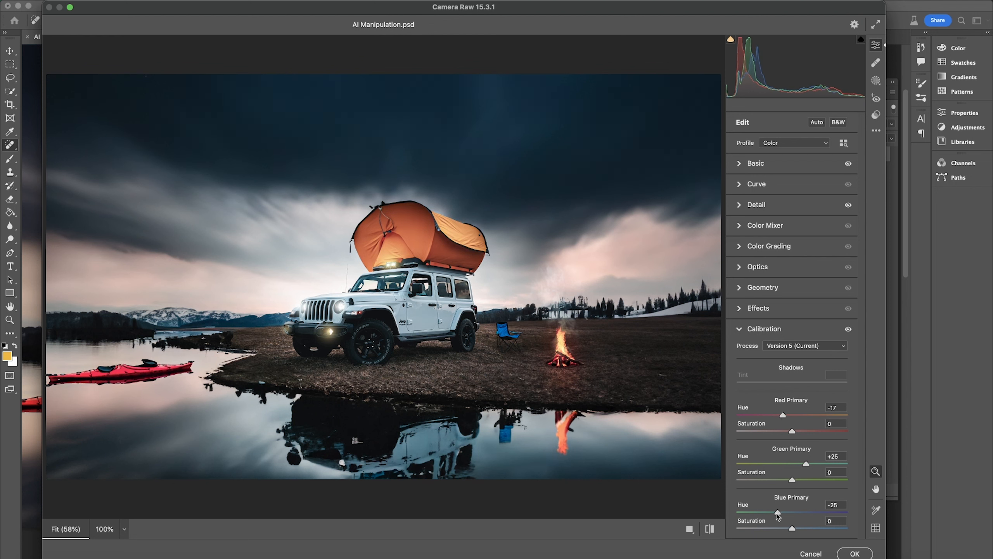
pyautogui.click(754, 225)
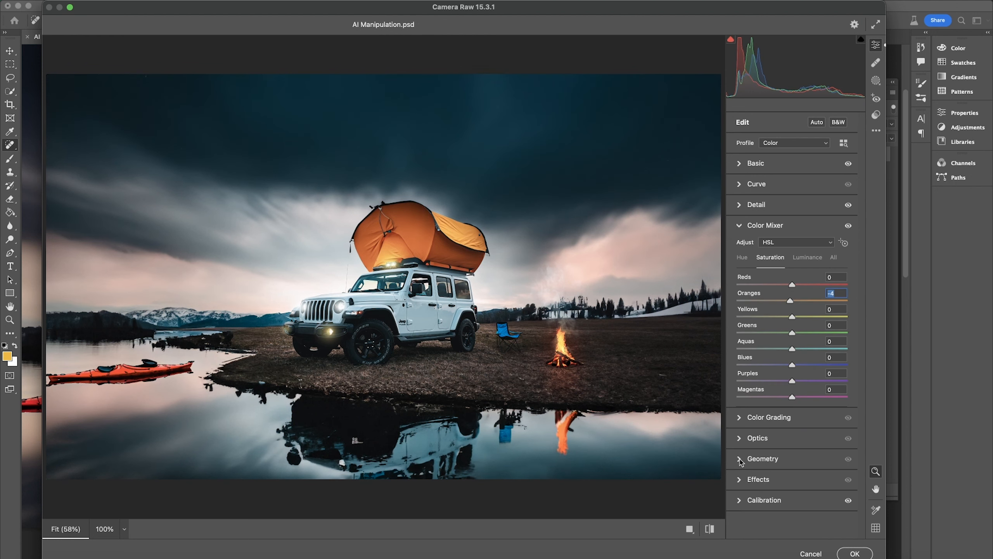
# - Tint the midtones and set the highlights to hue 199, saturation 11 in Color Grading, and apply the Camera Raw filter
pyautogui.click(743, 403)
pyautogui.moveTo(796, 316); pyautogui.dragTo(789, 319)
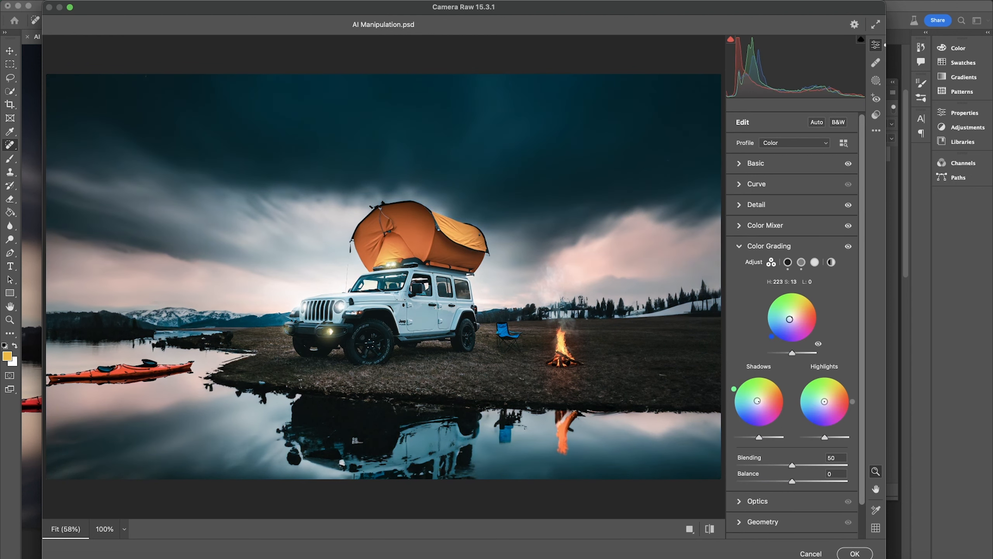
pyautogui.moveTo(825, 404); pyautogui.dragTo(822, 401)
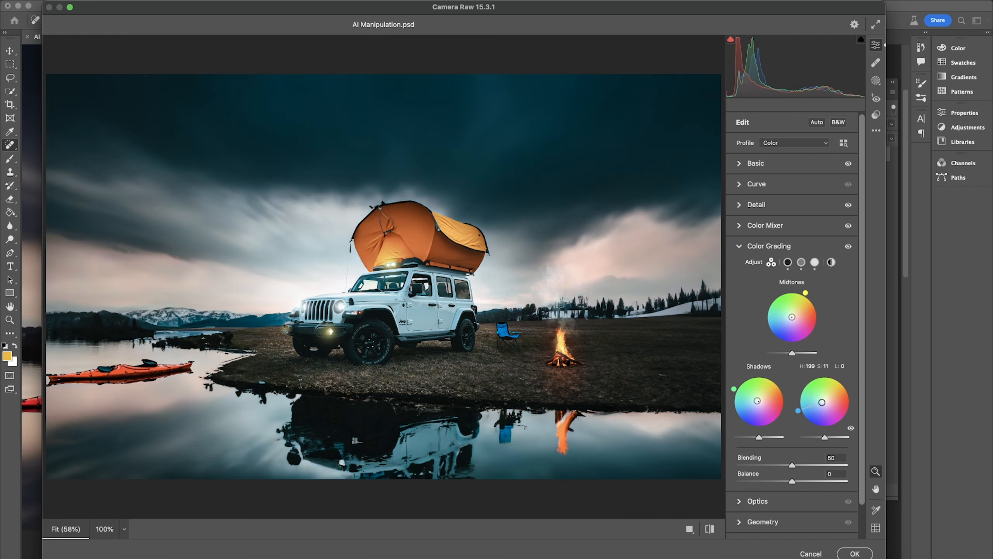
pyautogui.click(739, 184)
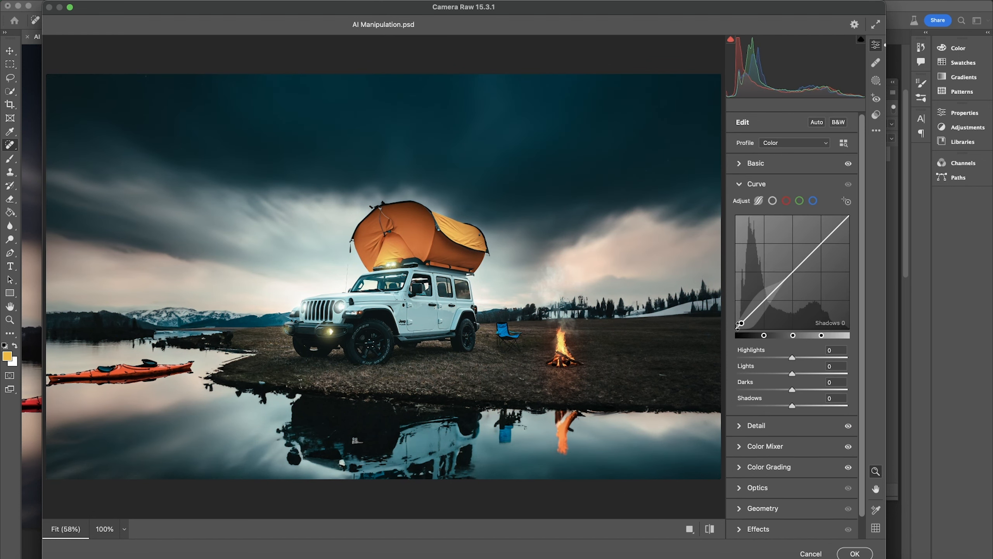
pyautogui.click(854, 554)
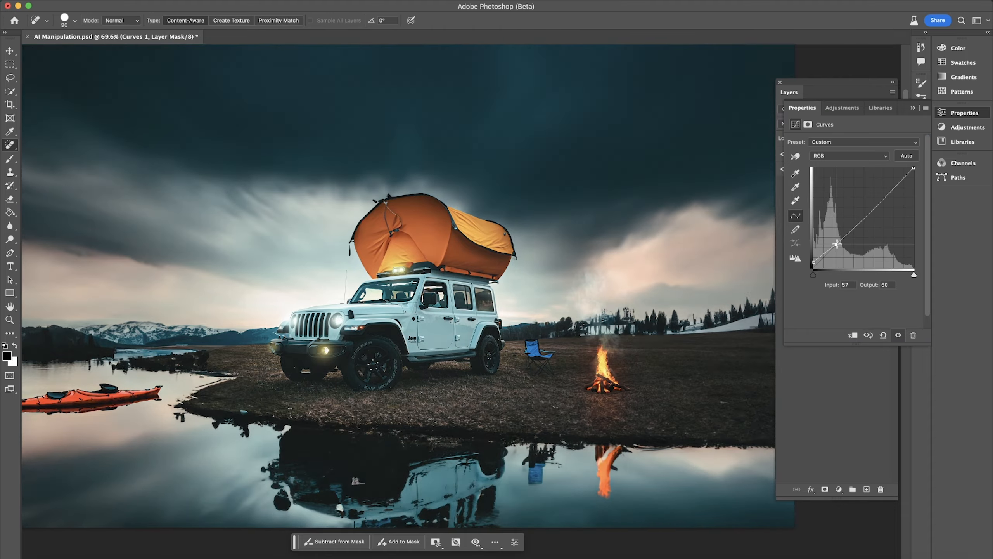